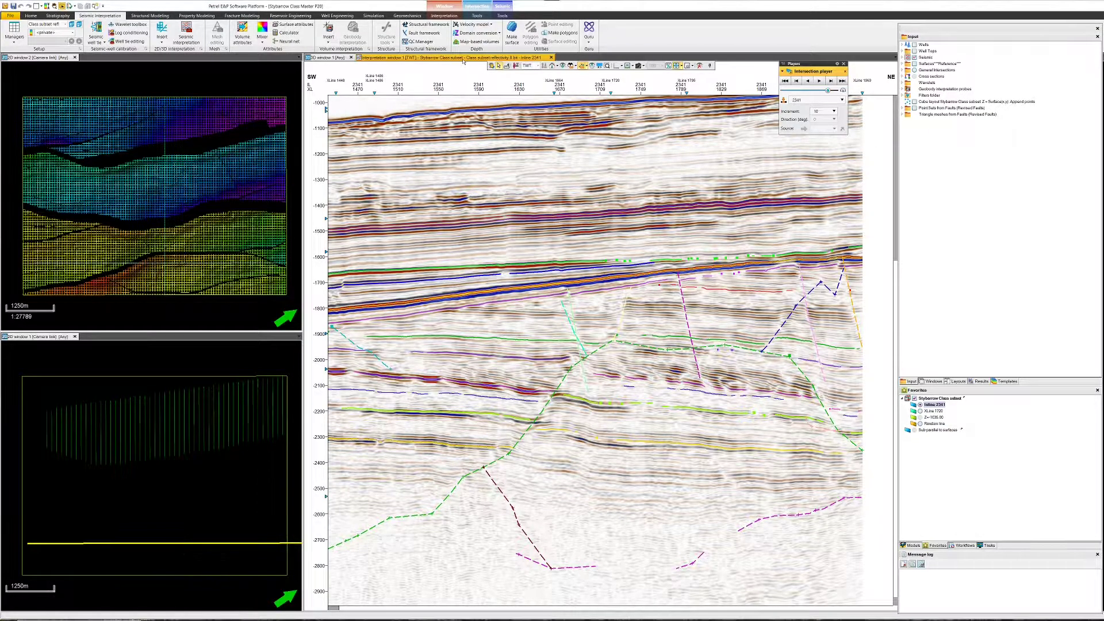
Step: Step the interpreted seismic section through the inlines in increments of 10 from 2341 to 2291
key("Page_Down")
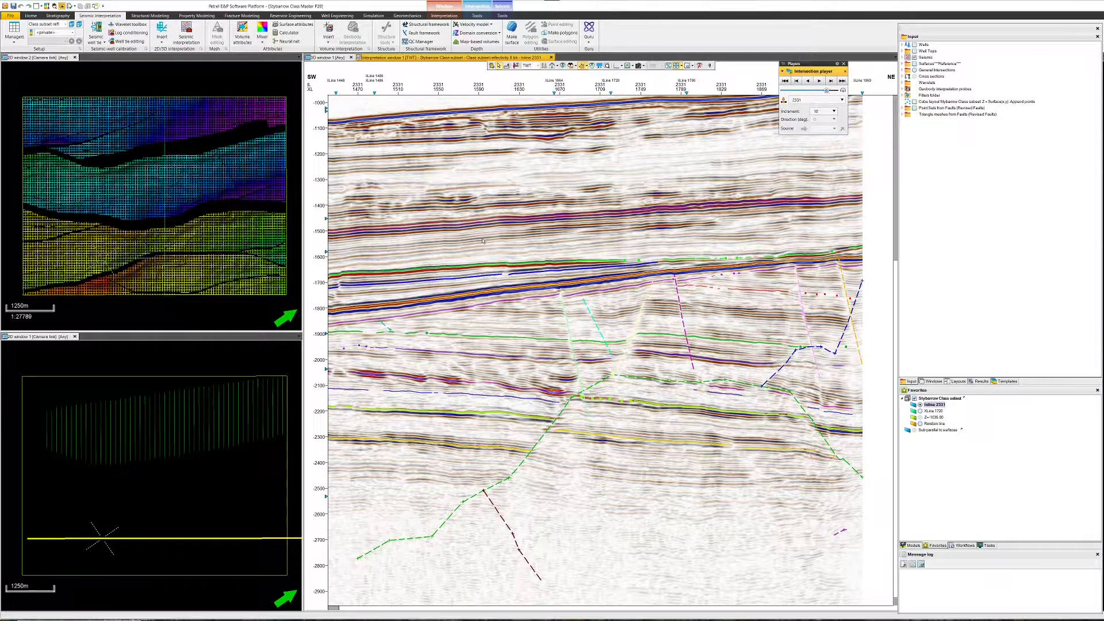
key("Page_Down")
key("Page_Down")
key("Page_Down")
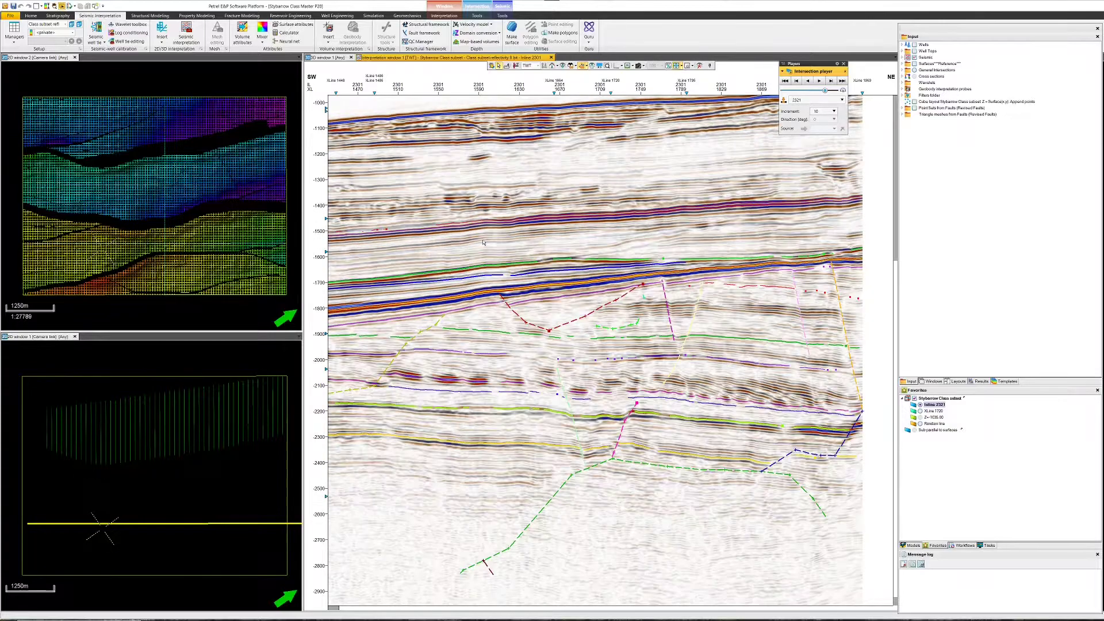
key("Page_Down")
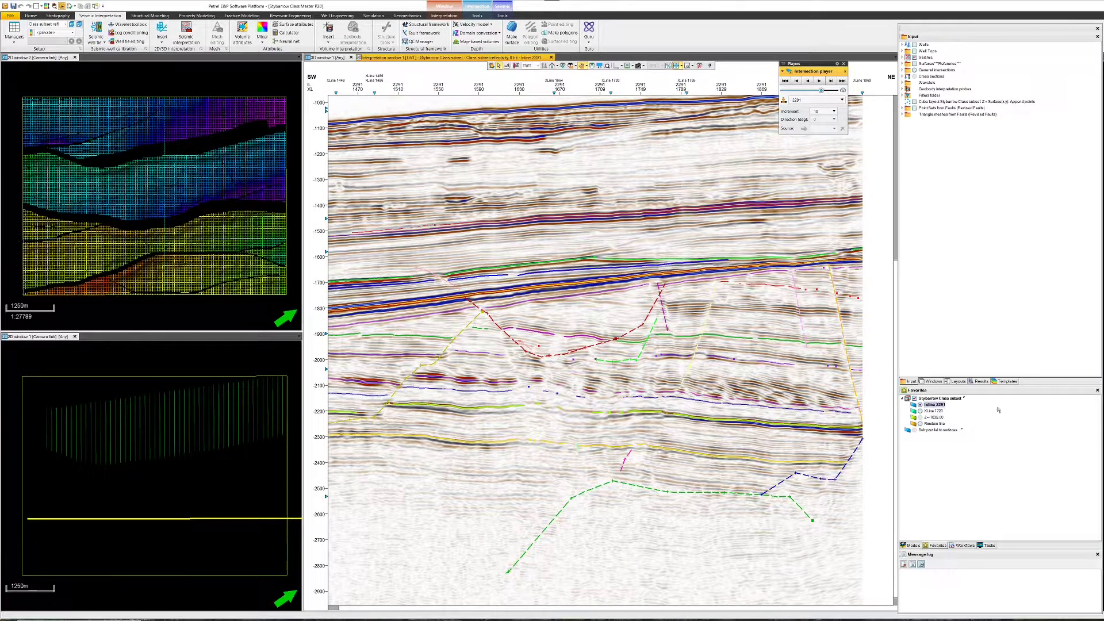
Step: Display crossline 1720 and step through the crosslines past 1670 to examine the interpreted faults and horizons
left_click(920, 411)
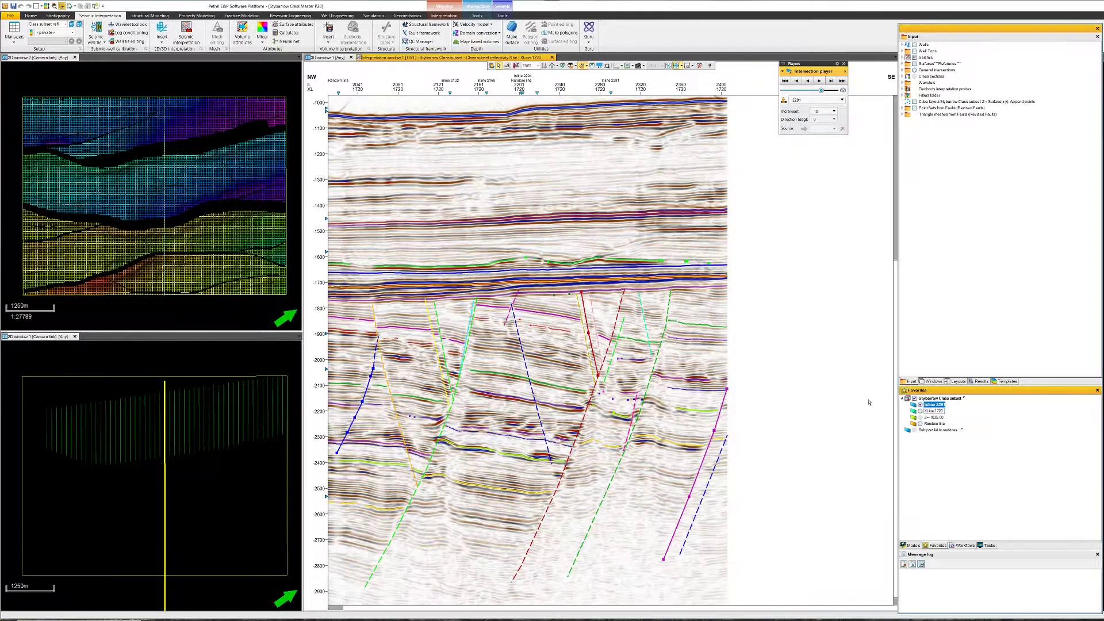
middle_click_drag(543, 363, 639, 360)
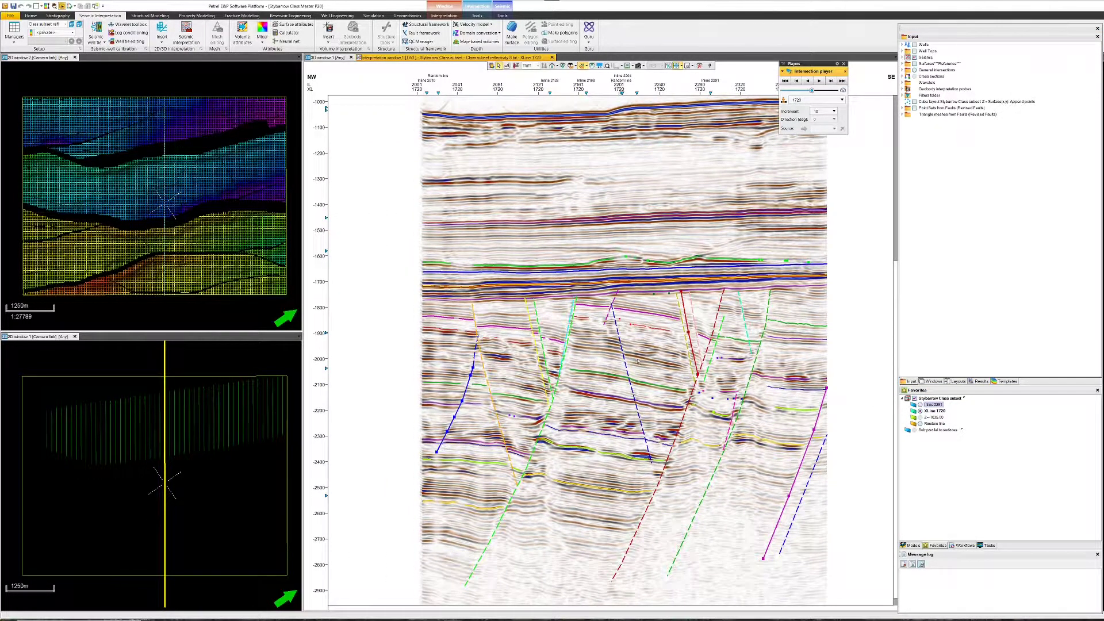
key("Page_Down")
key("Page_Down")
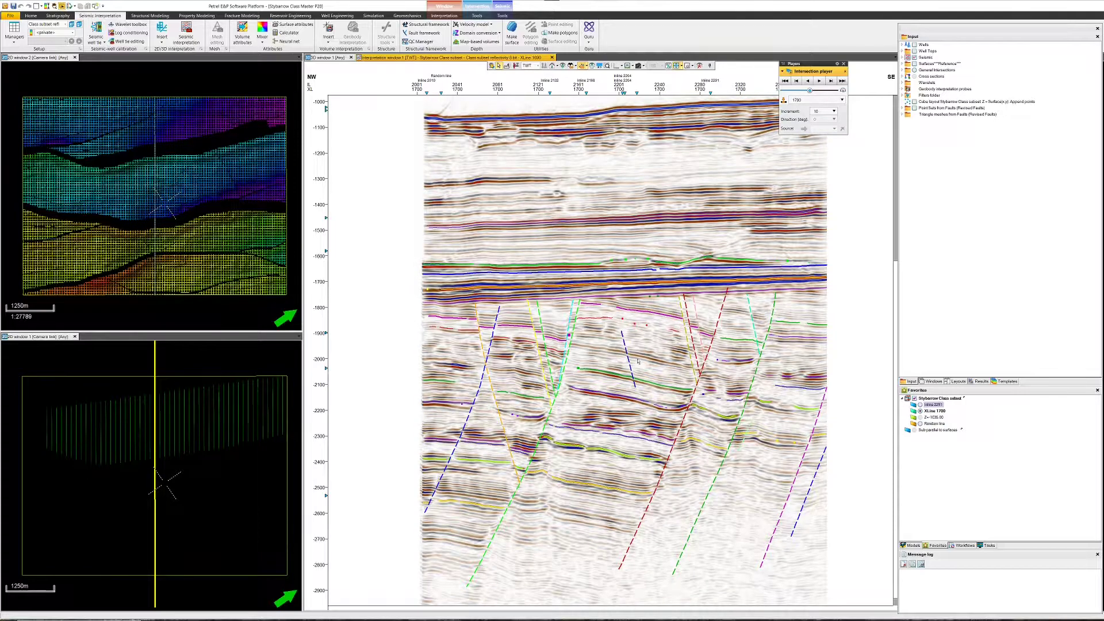
key("Page_Down")
key("Page_Down")
key("Page_Down")
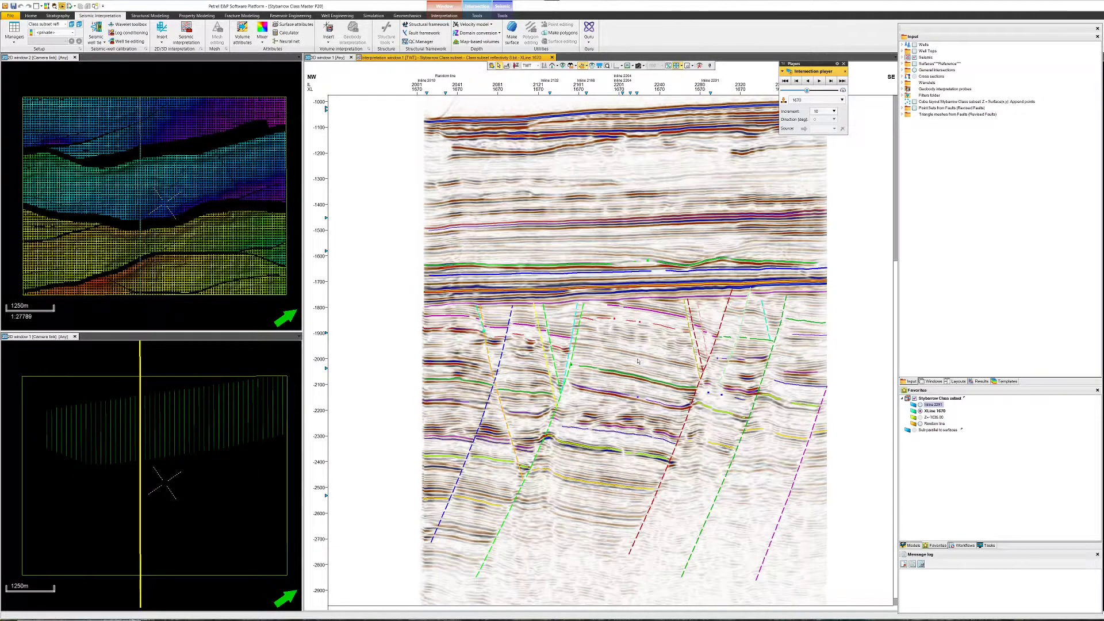
key("Page_Down")
key("Page_Down")
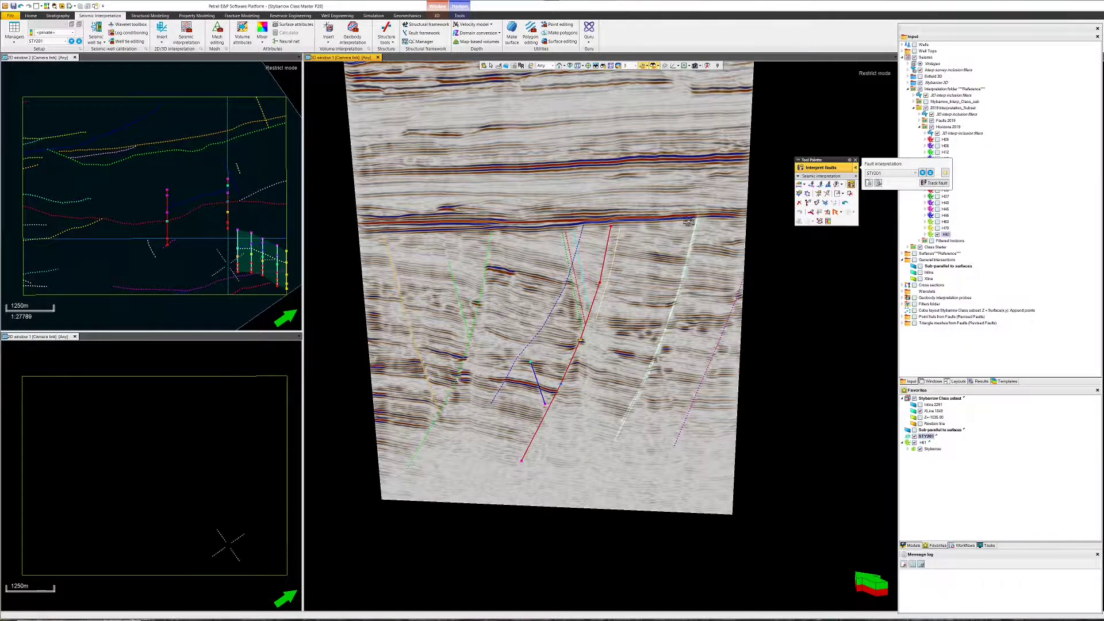
Step: Digitize STY201 fault sticks along the same dipping fault on crosslines 1848, 1793 and 1732
left_click(689, 222)
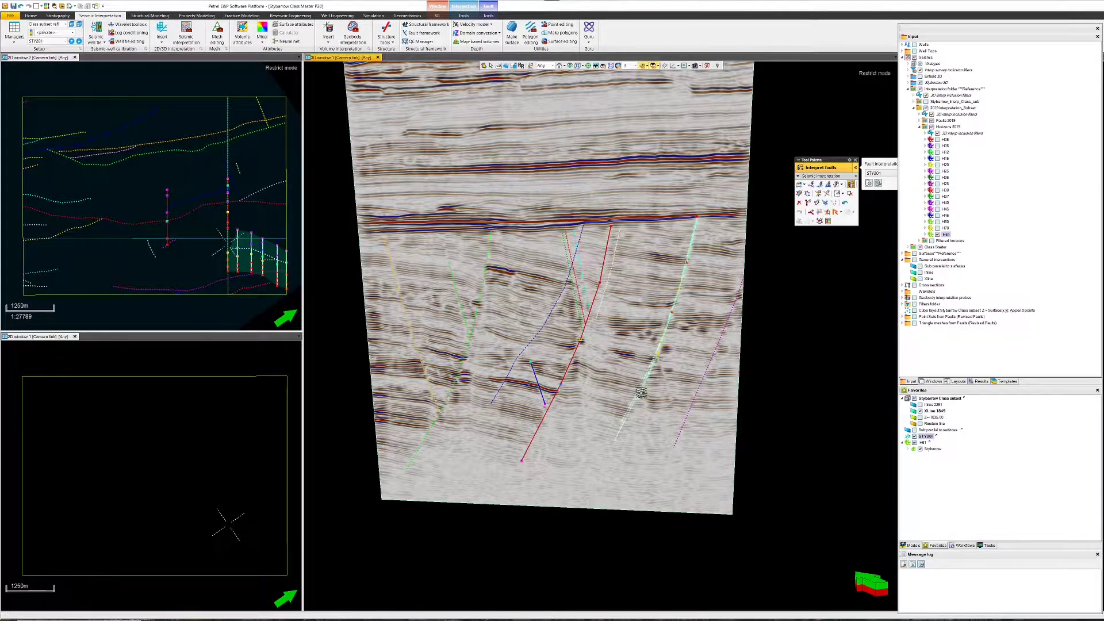
left_click_drag(611, 441, 614, 448, "ctrl+shift")
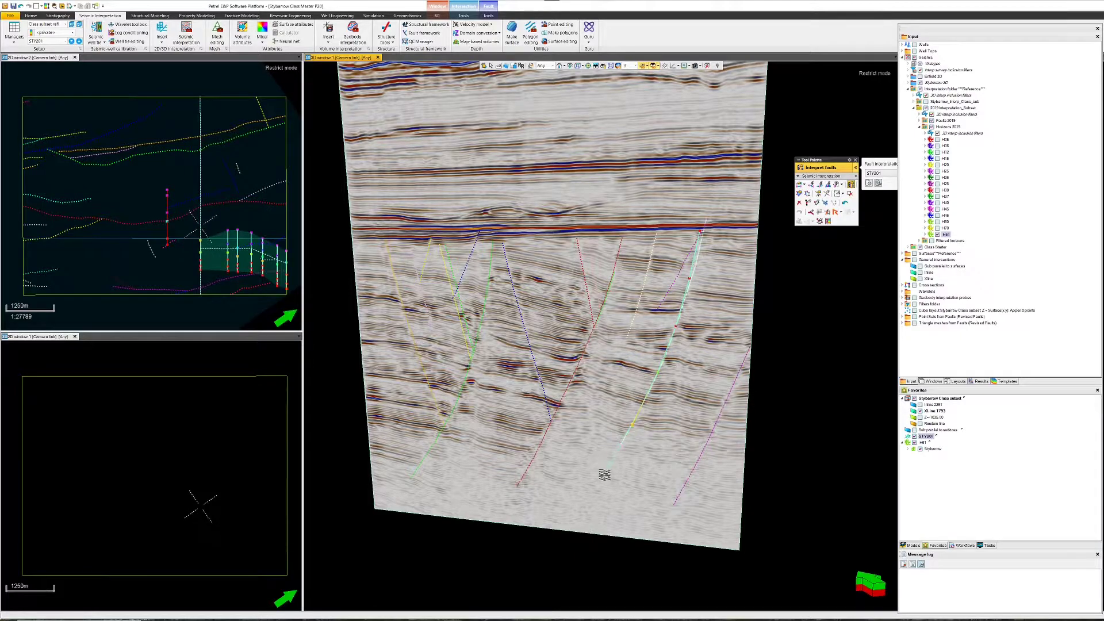
key("Page_Down")
key("Page_Down")
key("Page_Down")
key("Page_Down")
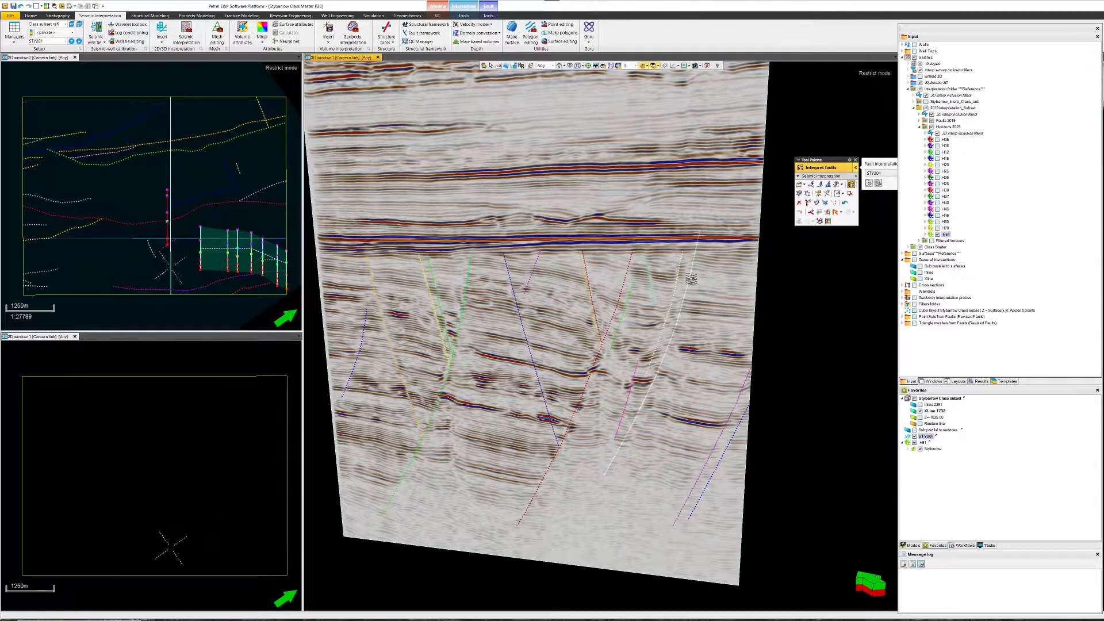
left_click(656, 374)
Step: Continue the STY201 interpretation with fault sticks on crosslines 1684 and 1642
key("Page_Down")
key("Page_Down")
key("Page_Down")
key("Page_Down")
key("Page_Down")
key("Page_Down")
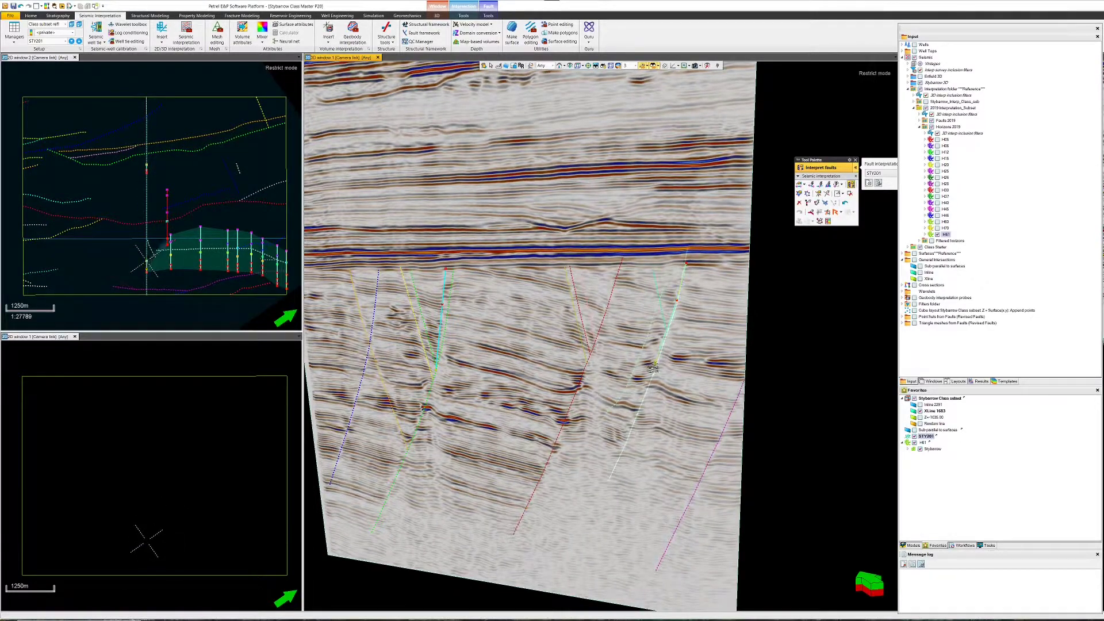
key("Page_Down")
key("Page_Down")
key("Page_Down")
key("Page_Down")
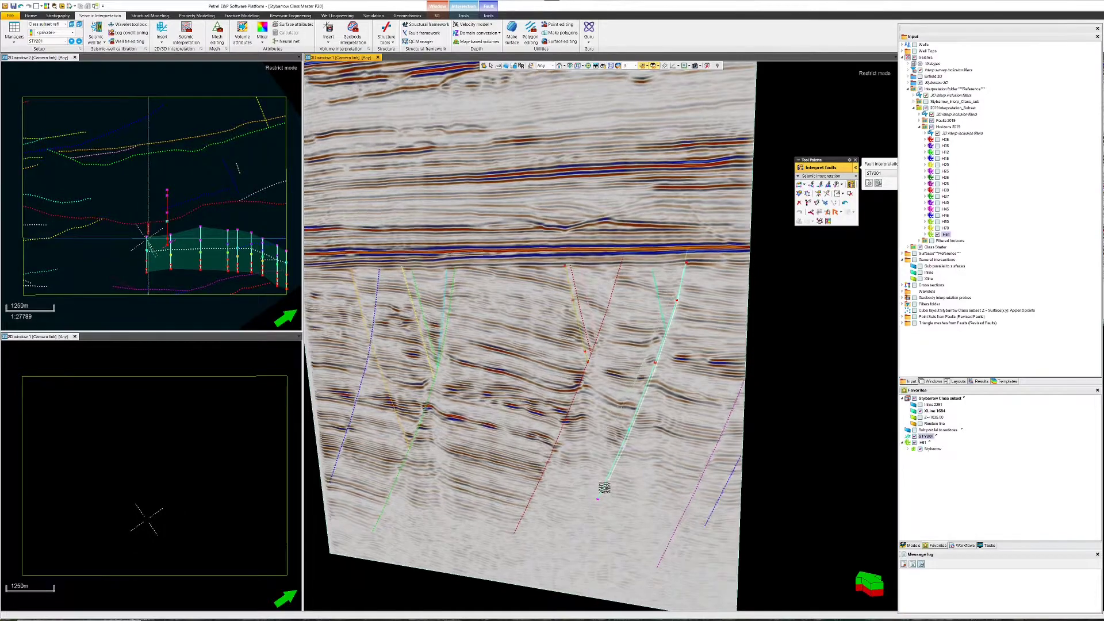
key("Page_Down")
key("Page_Down")
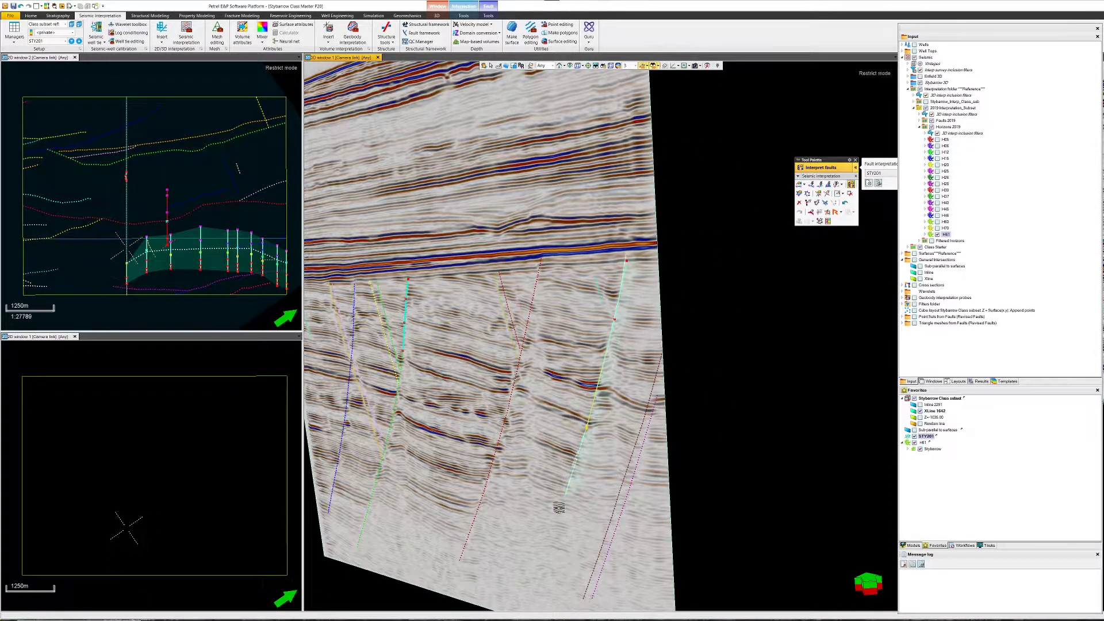
Step: Digitize another STY201 fault stick on crossline 1603, following the fault near the section's edge
key("Page_Down")
key("Page_Down")
key("Page_Down")
key("Page_Down")
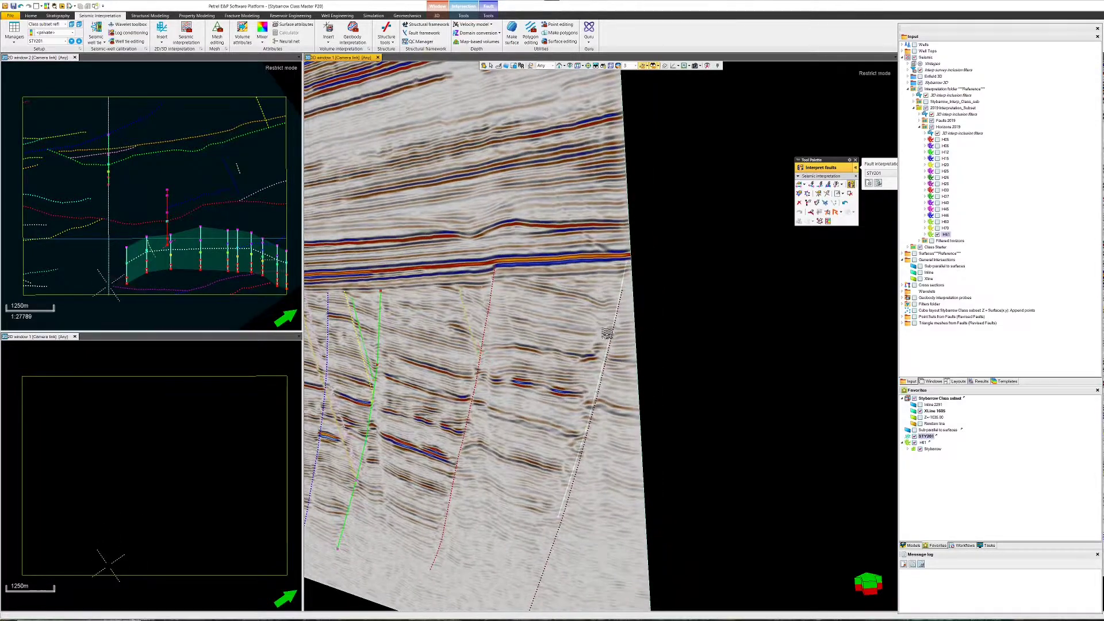
key("Page_Down")
key("Page_Down")
key("Page_Down")
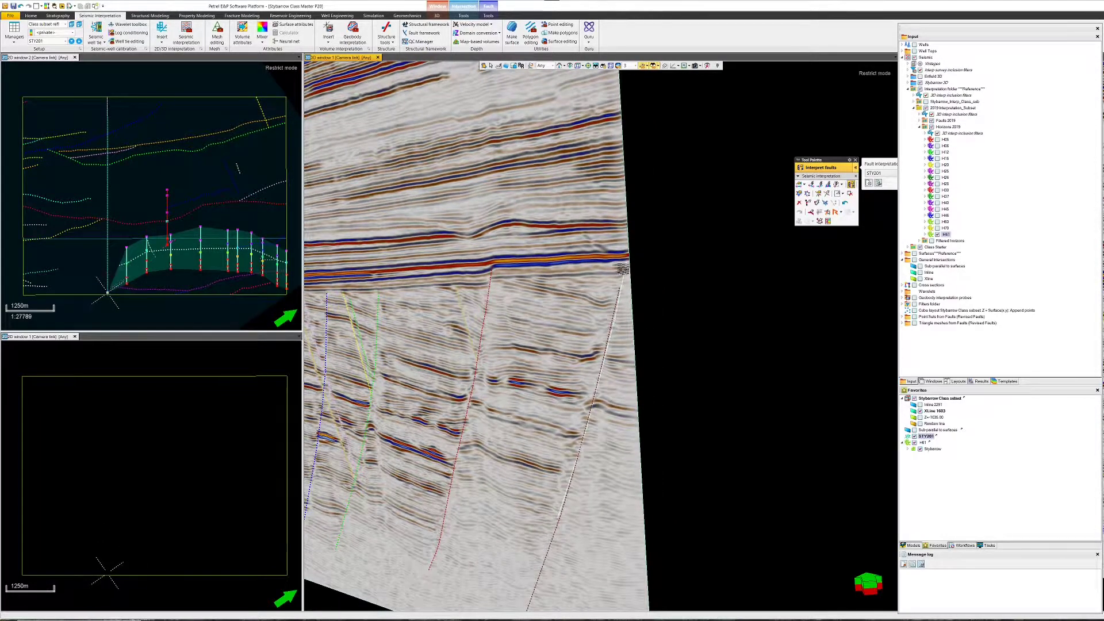
left_click(598, 383)
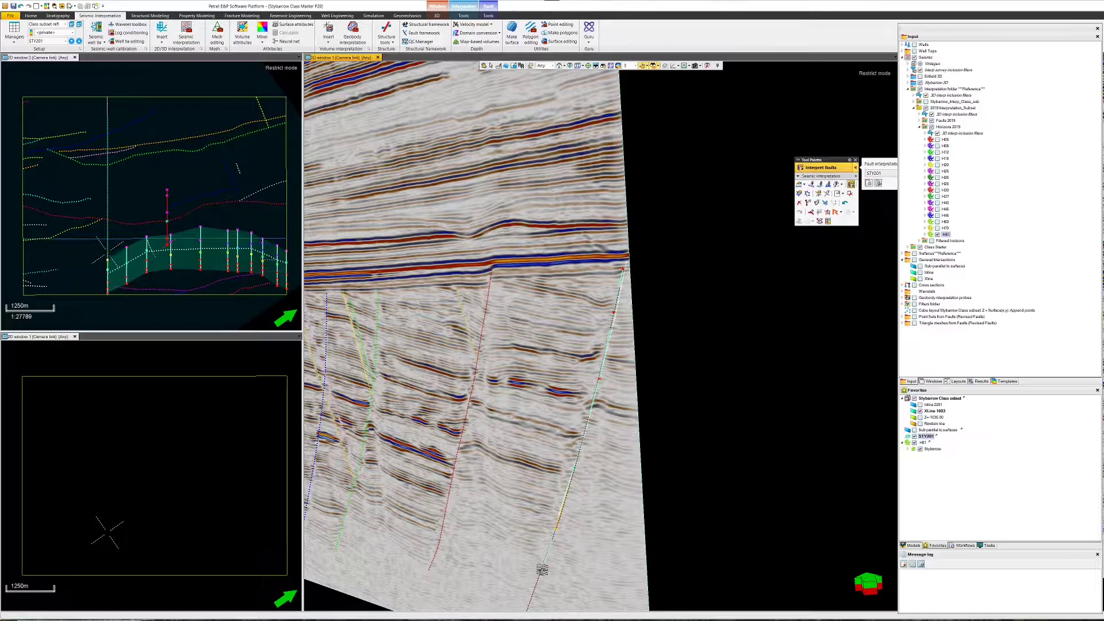
Step: Finish picking STY201 and switch from fault selection to manipulating the seismic plane
key("v")
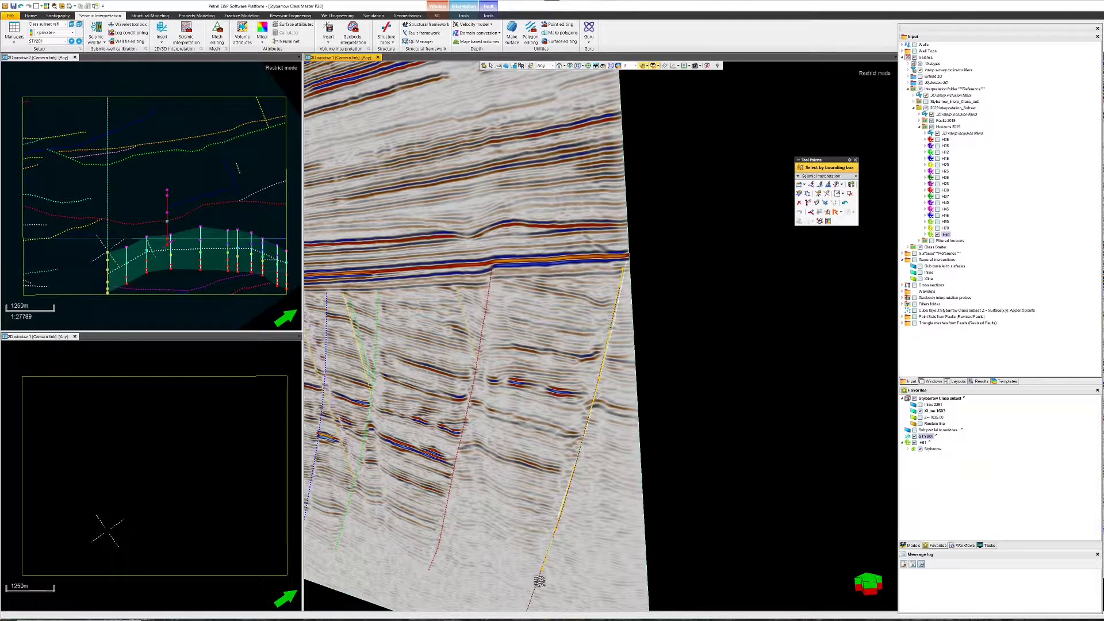
right_click(539, 582)
right_click(539, 577)
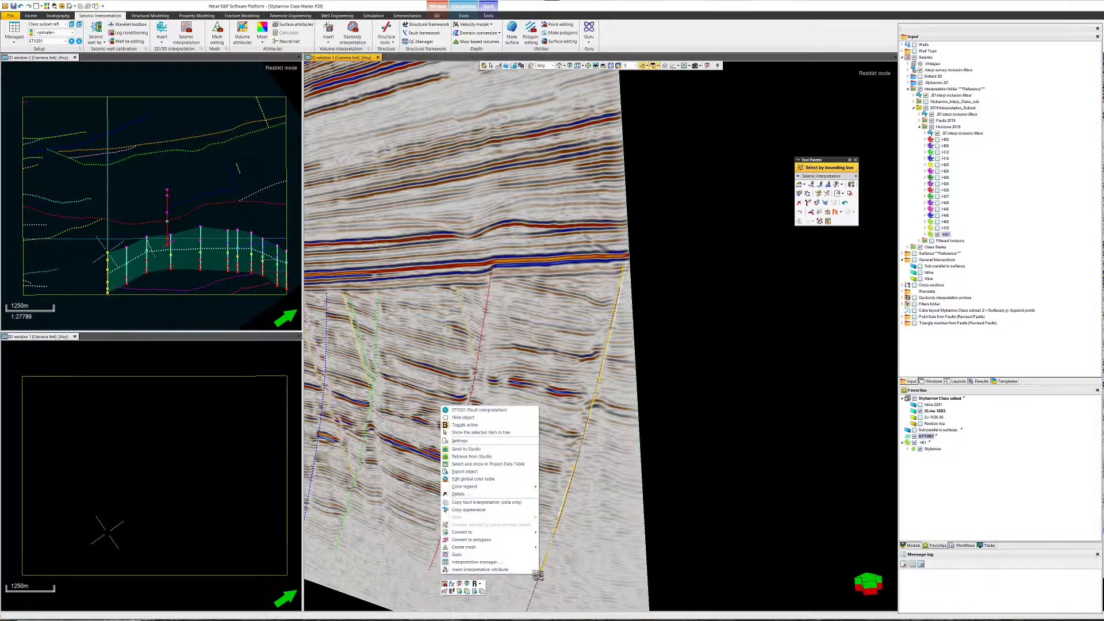
left_click(484, 586)
left_click_drag(497, 585, 537, 528)
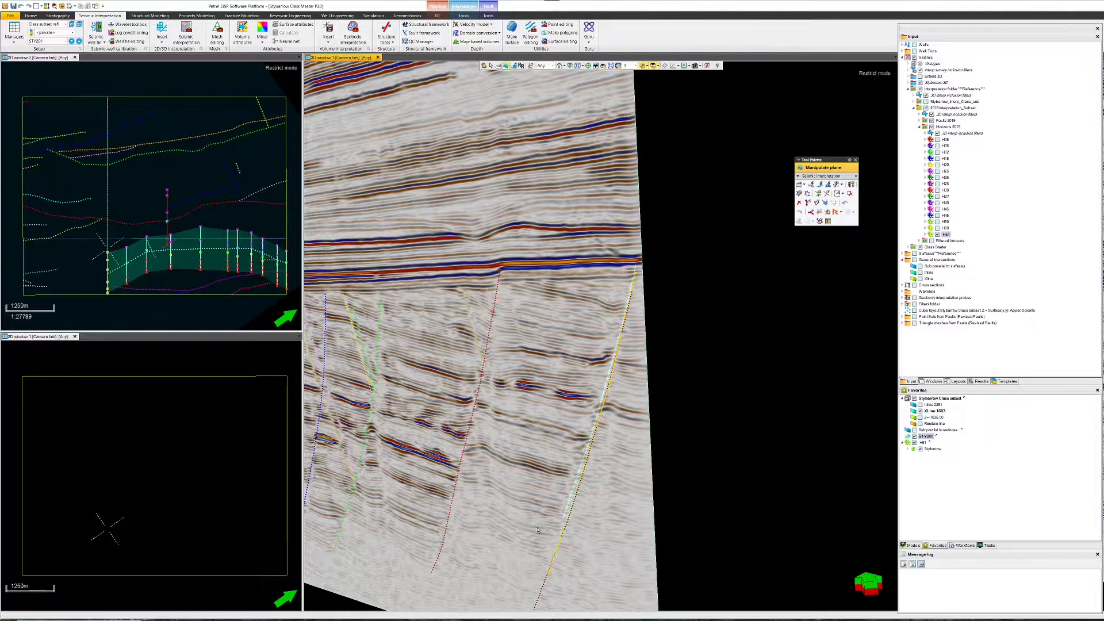
Step: Step the crossline section through the volume to examine the faults beyond the last STY201 stick
key("Page_Up")
key("Page_Down")
key("Page_Down")
key("Page_Down")
key("Page_Down")
key("Page_Down")
key("Page_Down")
key("Page_Down")
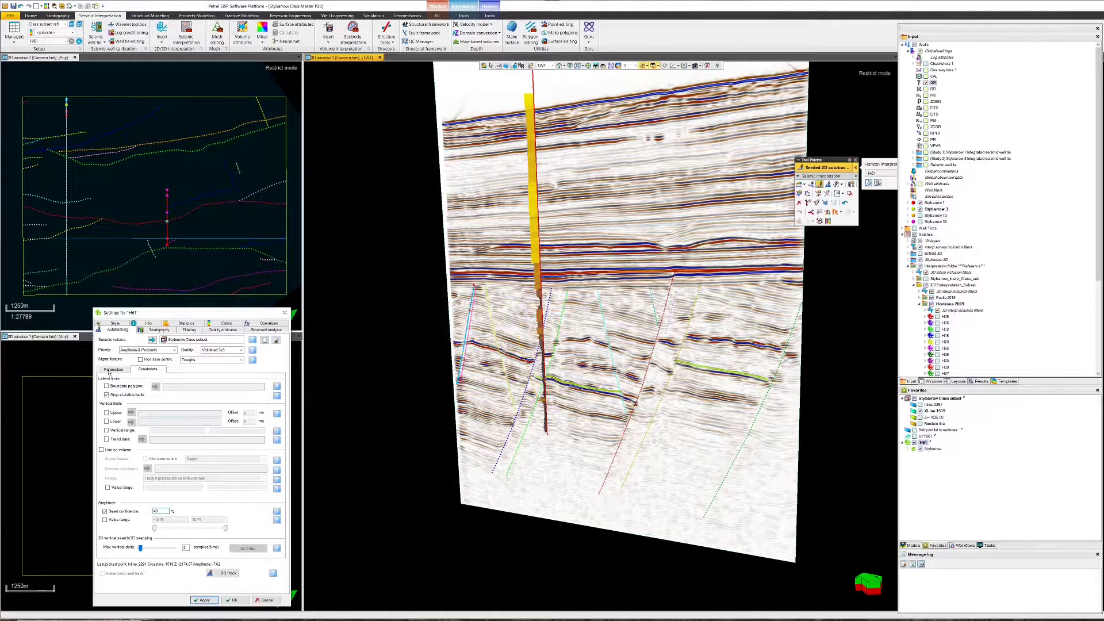
Step: Adjust the H61 autotracking parameters: 24 ms symmetrical windows, correlation with the adjacent parent trace, and a lower correlation quality
left_click(111, 369)
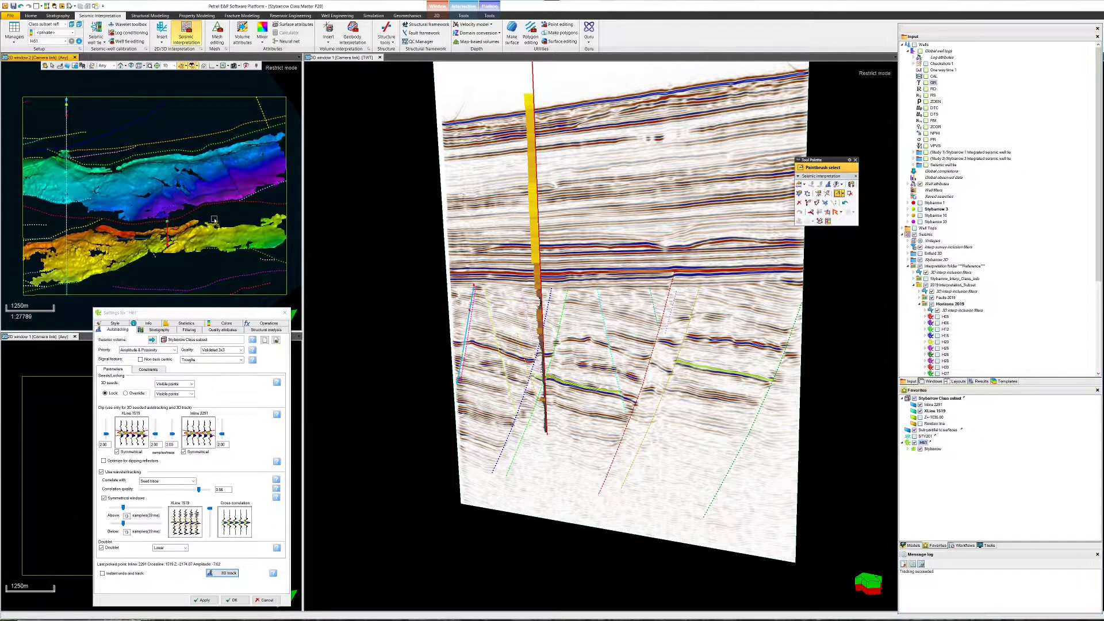
scroll(205, 199, "up", 3)
scroll(205, 199, "down", 1)
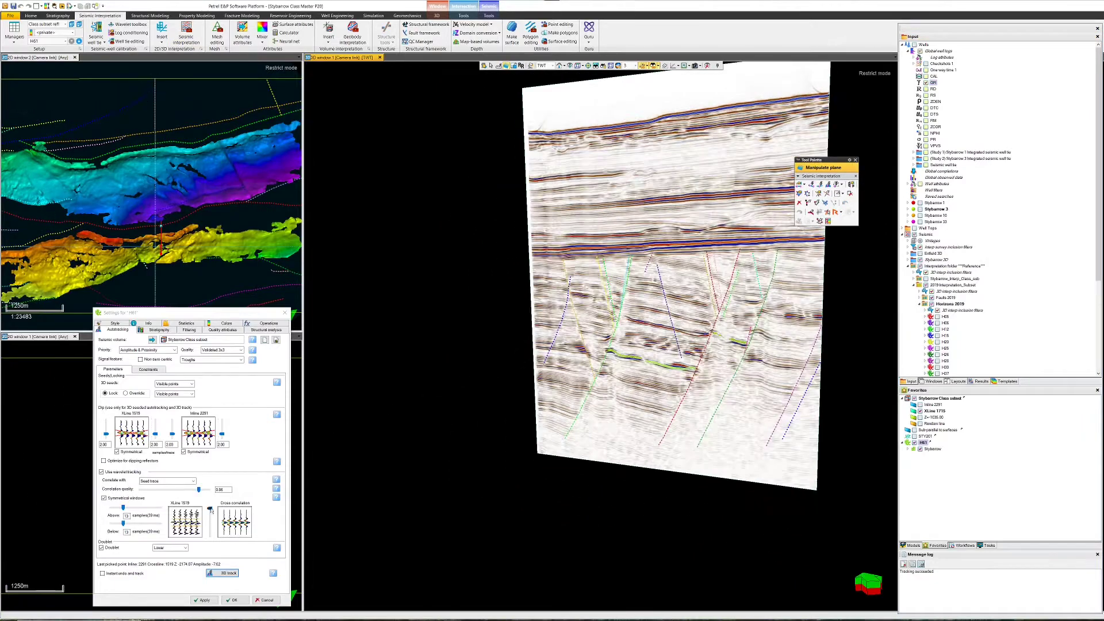
left_click_drag(123, 523, 128, 524)
left_click(193, 482)
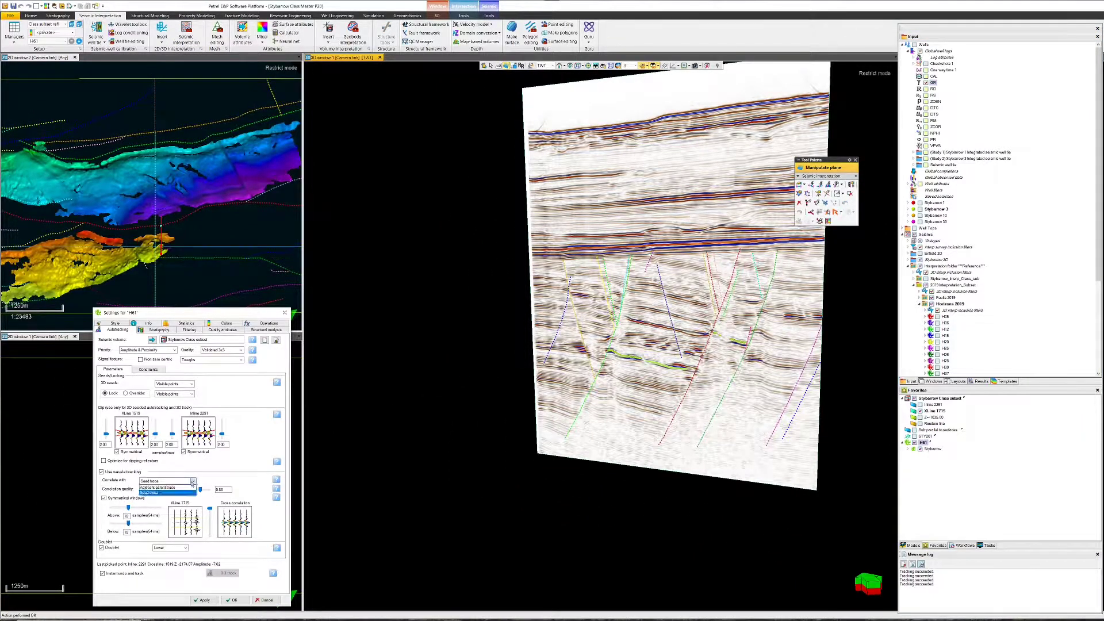
left_click(187, 492)
left_click_drag(201, 490, 197, 490)
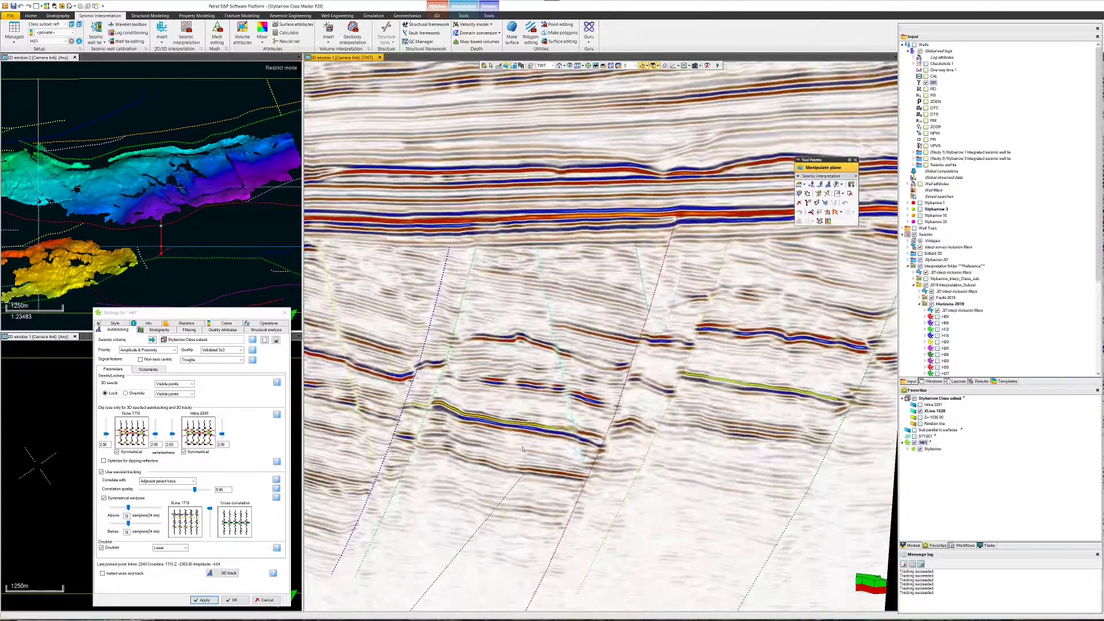
Step: Move the section plane to crossline 1488 and place seeds to 3D autotrack horizon H61 in the central fault block
left_click_drag(523, 449, 523, 447)
key("h")
key("k")
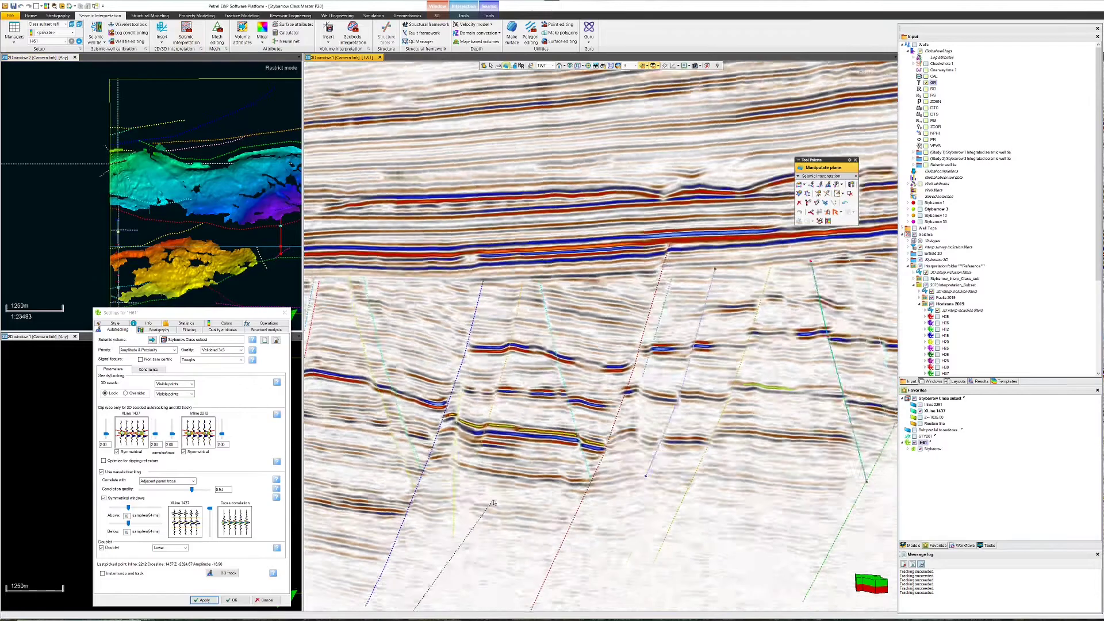
left_click_drag(494, 503, 512, 477)
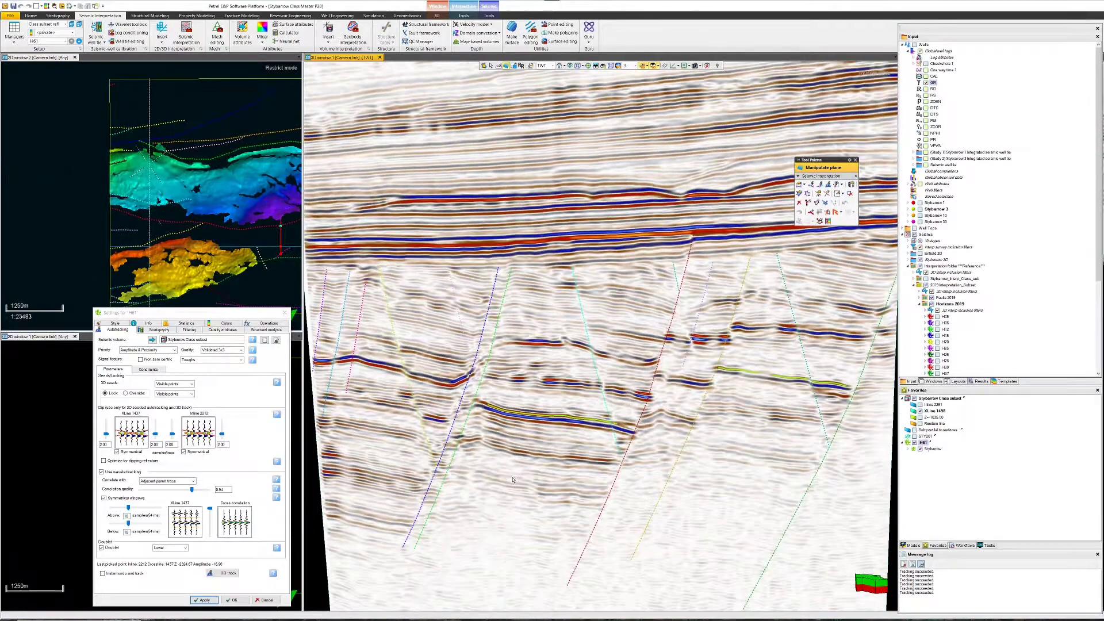
key("h")
left_click(624, 429)
left_click(632, 432)
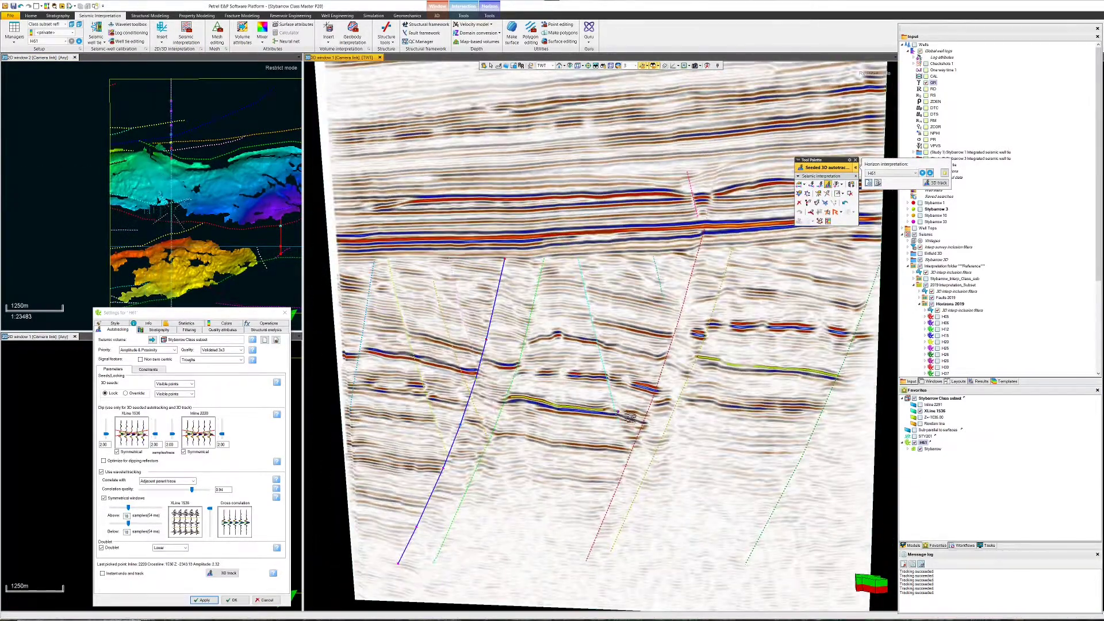
Step: Add H61 3D autotracking seeds near the block-bounding faults around crosslines 1536 and 1539
left_click(522, 409)
left_click(495, 427)
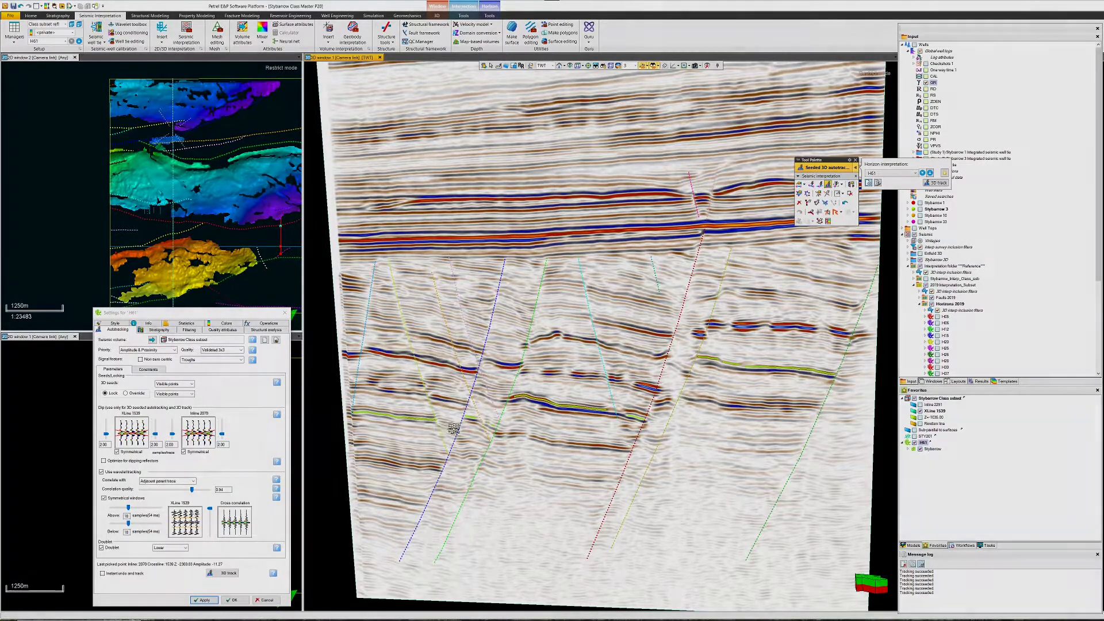
left_click(512, 414)
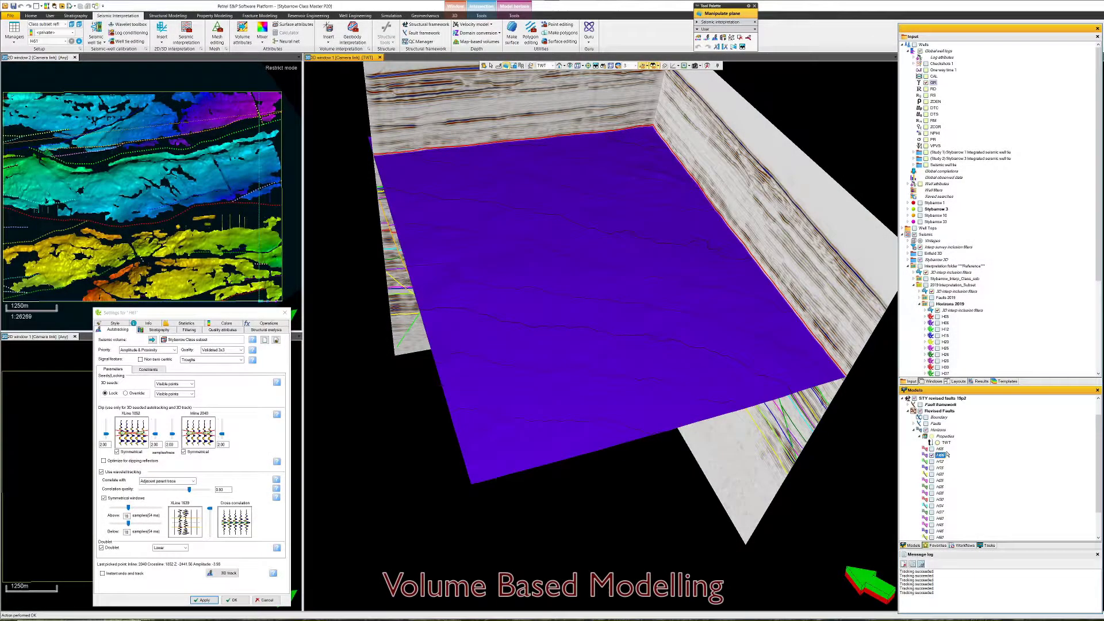
Step: Display the horizons of the Revised Faults model one after another to examine each modelled surface
key("Down")
key("Down")
key("Down")
key("Down")
key("Down")
key("Down")
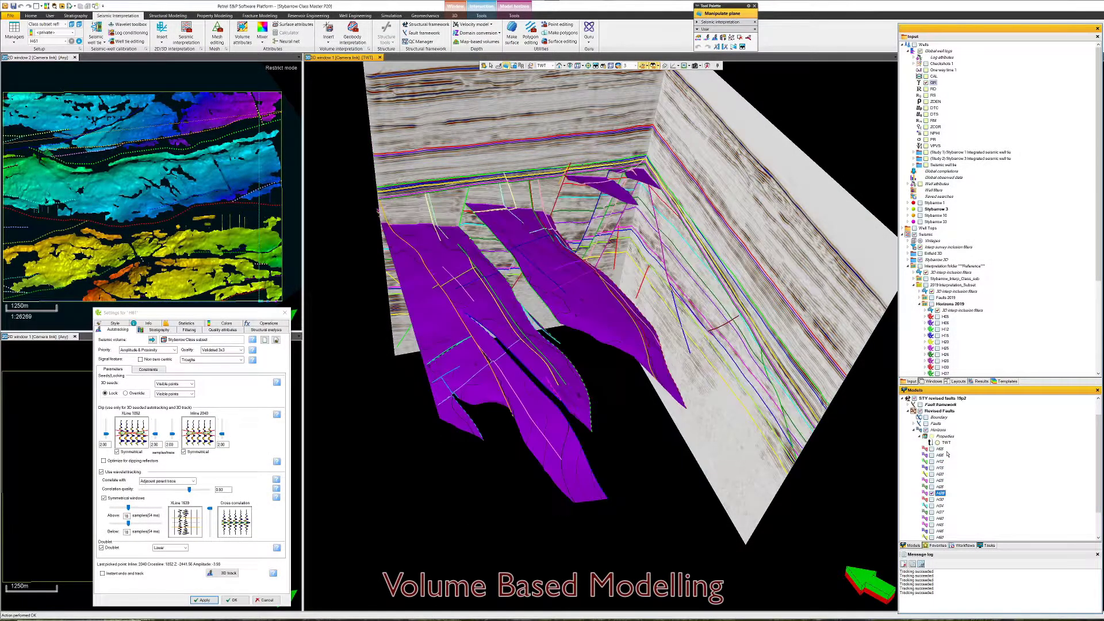
key("Down")
key("Down")
key("Down")
key("Down")
key("Down")
key("Down")
key("Down")
key("Down")
key("Up")
Step: Show the modelled faults of the Revised Faults model together in the 3D view
left_click(914, 417)
left_click_drag(932, 430, 932, 506)
scroll(932, 535, "down", 5)
scroll(943, 477, "up", 15)
scroll(599, 322, "down", 4)
left_click_drag(587, 345, 661, 310)
scroll(941, 431, "up", 5)
Step: Apply a style to the model's Faults with fault-fault, fault-horizon and fault-plane intersections hidden
double_click(941, 431)
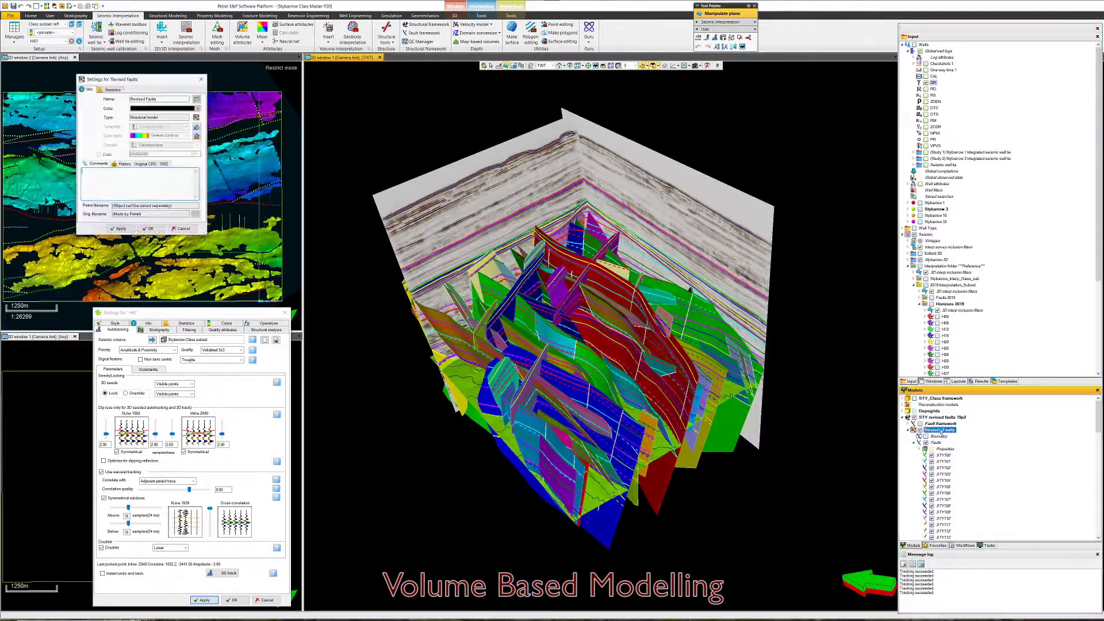
left_click(181, 229)
double_click(936, 443)
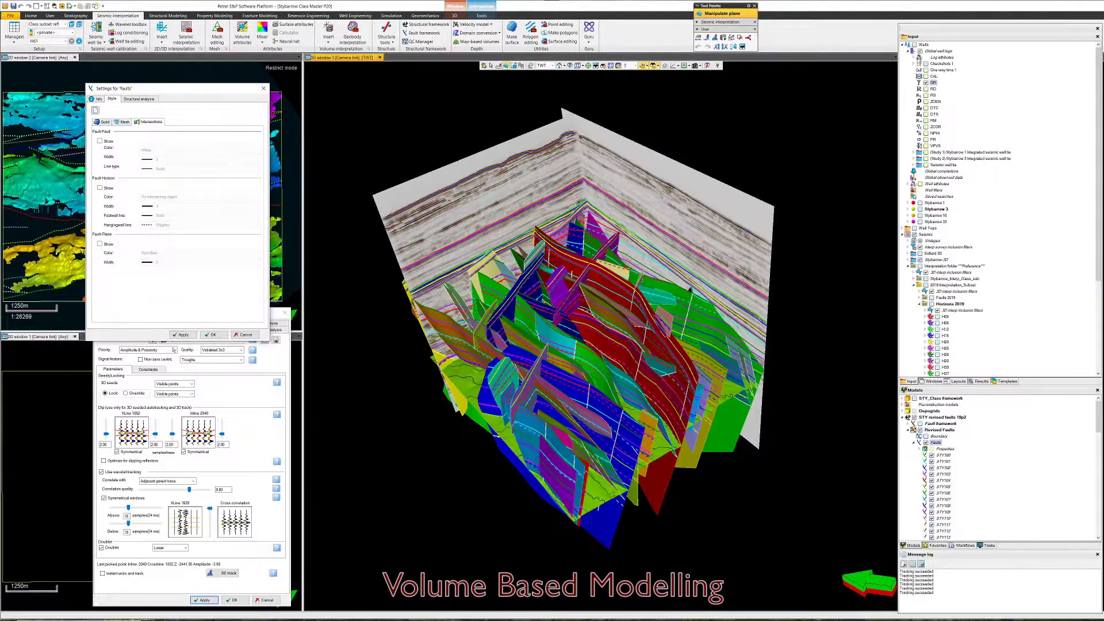
left_click(183, 334)
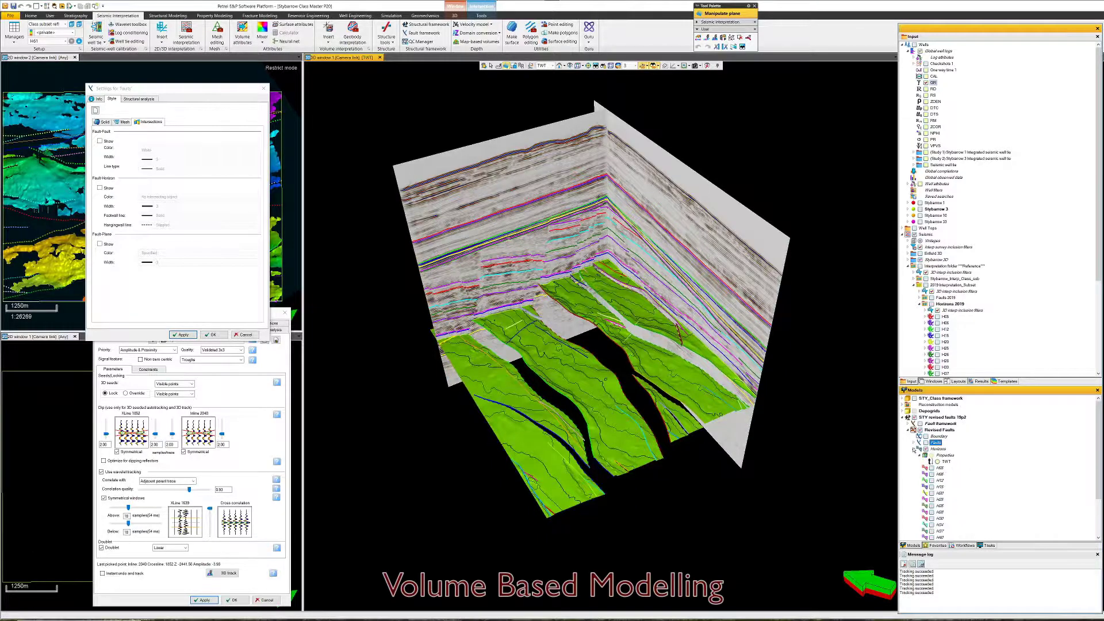
Step: Hide the Revised Faults model's horizons and expand its list of zones
left_click(926, 450)
left_click(914, 449)
left_click(914, 455)
scroll(920, 460, "down", 3)
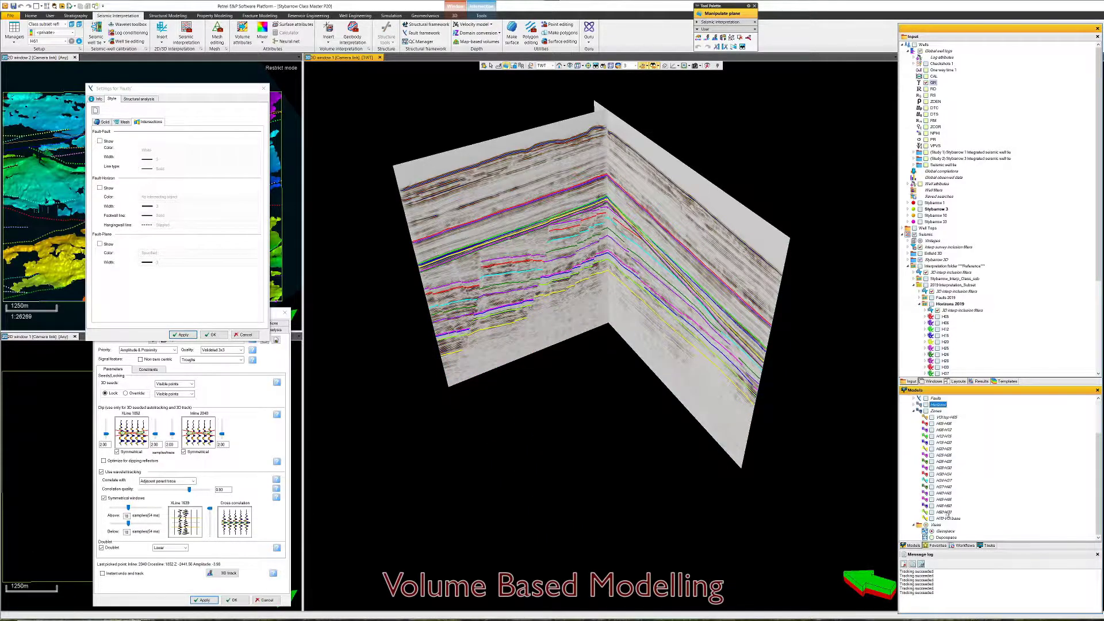
Step: Show the structural model's deeper zones one by one in the 3D view, starting from the base zone
left_click(932, 519)
left_click(932, 513)
left_click(932, 506)
left_click(933, 500)
left_click(933, 506)
left_click(932, 500)
left_click(932, 493)
left_click(932, 486)
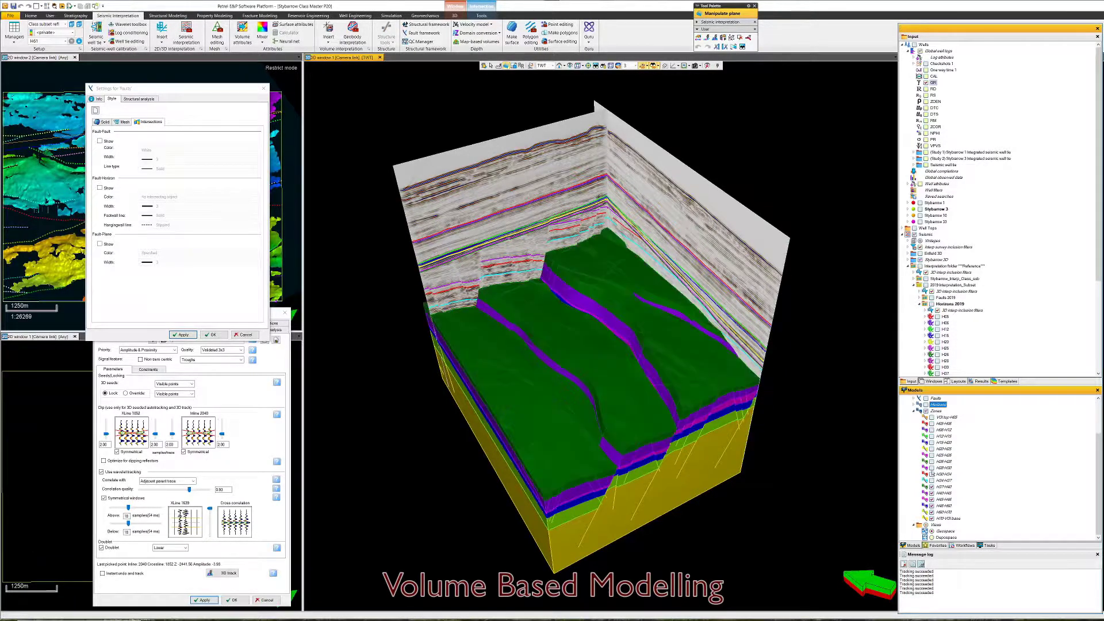
Step: Show the model's shallower zones in turn up to the one below the top zone, completing the zone stack
left_click(932, 480)
left_click(932, 474)
left_click(932, 468)
left_click(933, 461)
left_click(932, 443)
left_click(932, 436)
left_click(933, 430)
left_click(932, 424)
Step: Peel the uppermost displayed zones off the model one at a time to examine the faulted layers beneath
left_click(932, 423)
left_click(932, 430)
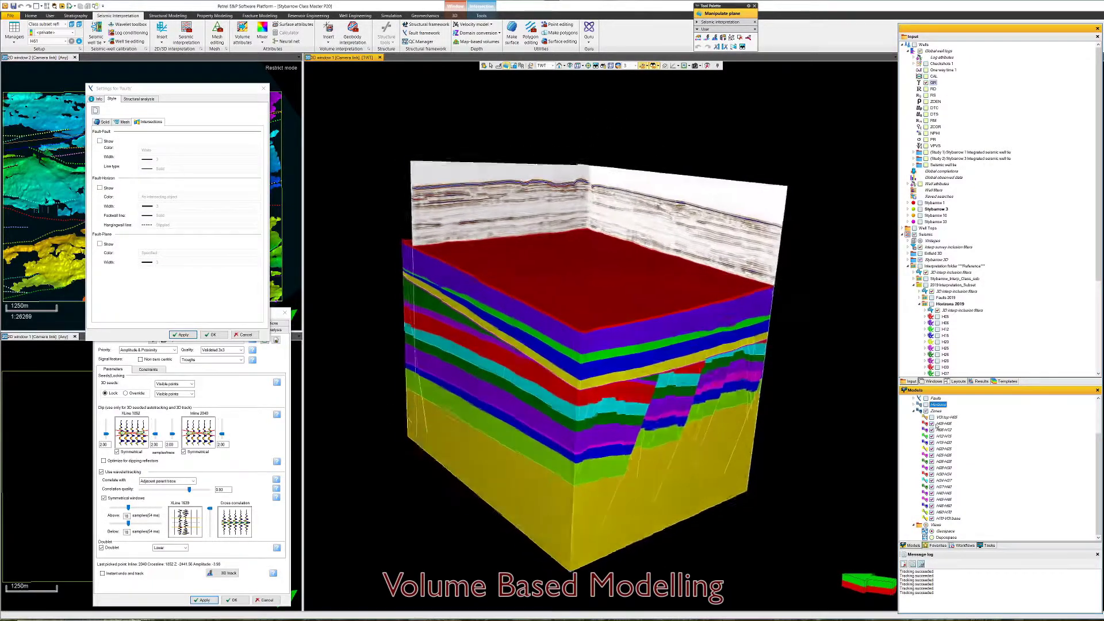
left_click(932, 436)
left_click(932, 442)
left_click(932, 449)
left_click(932, 455)
left_click(932, 461)
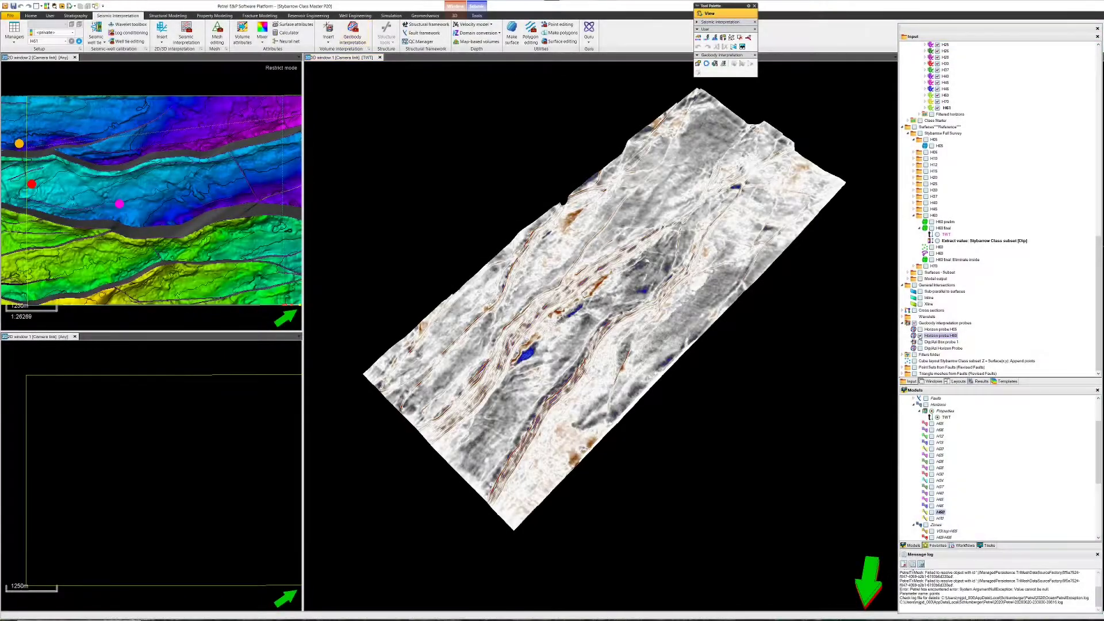
Step: Shape the opacity curve of Horizon probe H60 so only the negative amplitudes stay opaque, and adjust its colour bar limits
double_click(930, 337)
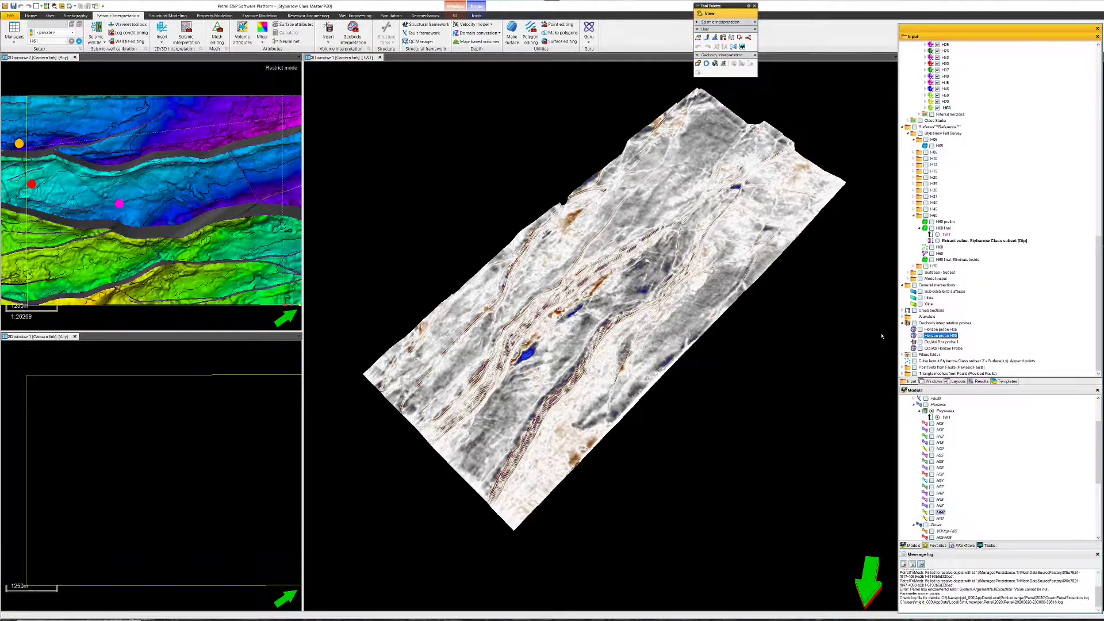
left_click_drag(310, 187, 314, 173)
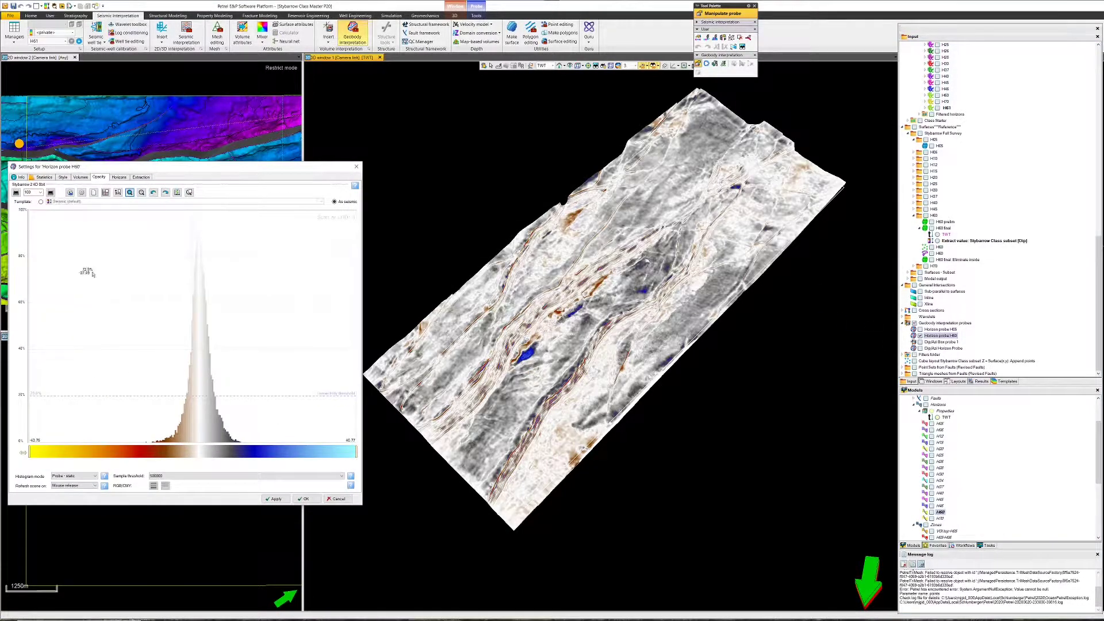
mouse_move(27, 248)
left_mouse_down()
mouse_move(81, 290)
mouse_move(185, 439)
mouse_move(355, 442)
left_mouse_up()
left_click_drag(96, 453, 98, 452)
left_click_drag(356, 452, 293, 454)
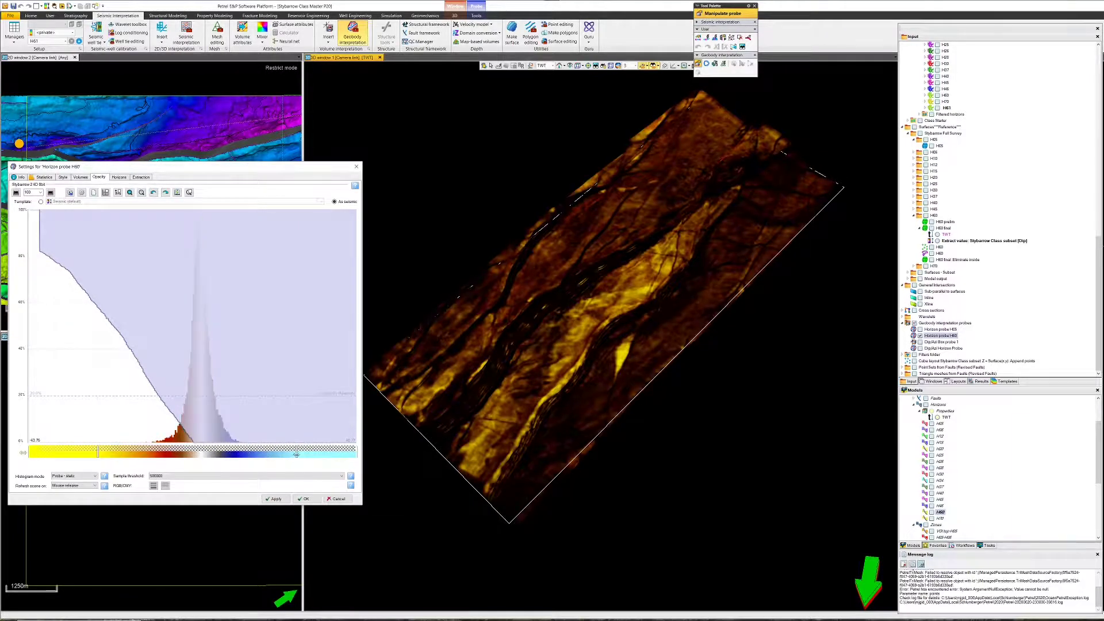
Step: Shift the probe's vertical offset in 1 ms steps to scan the amplitudes around the H60 final surface
left_click(118, 177)
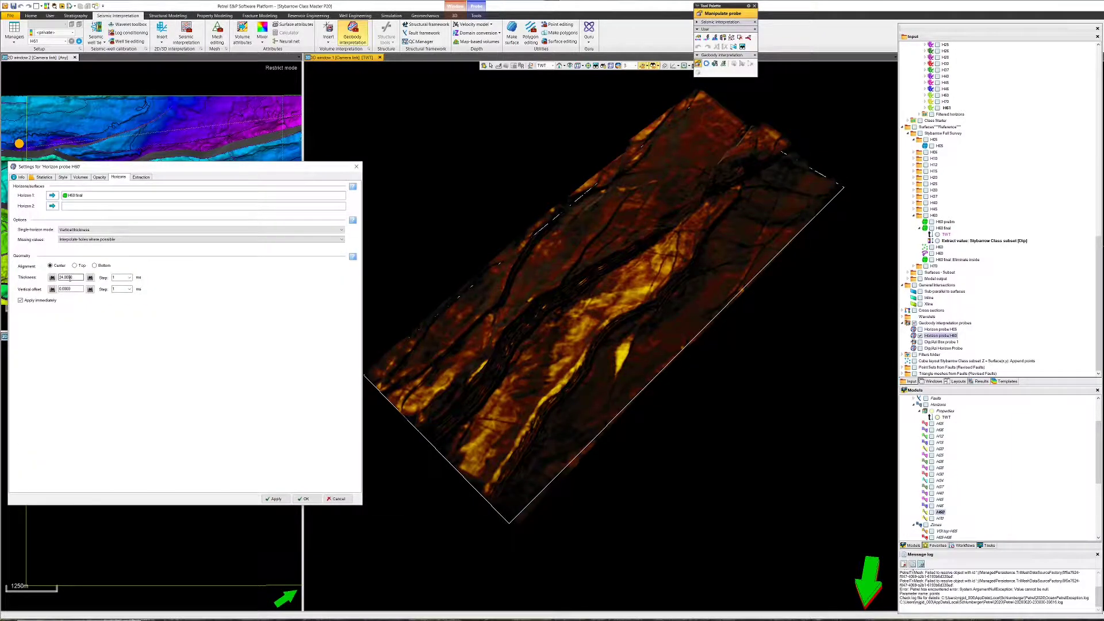
left_click(90, 290)
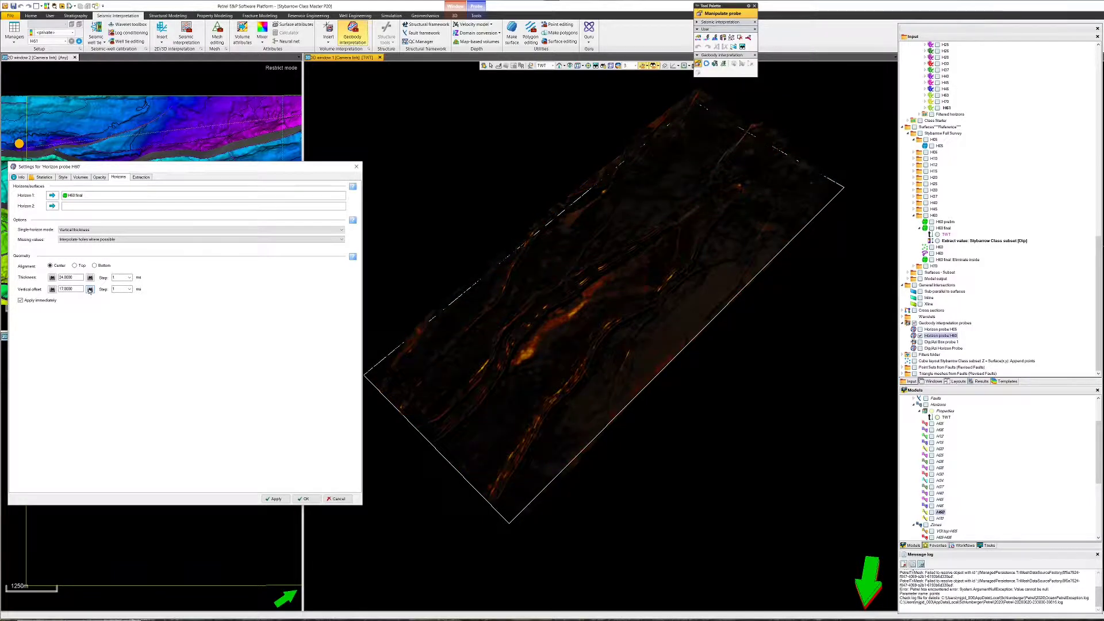
left_click_drag(666, 323, 682, 340)
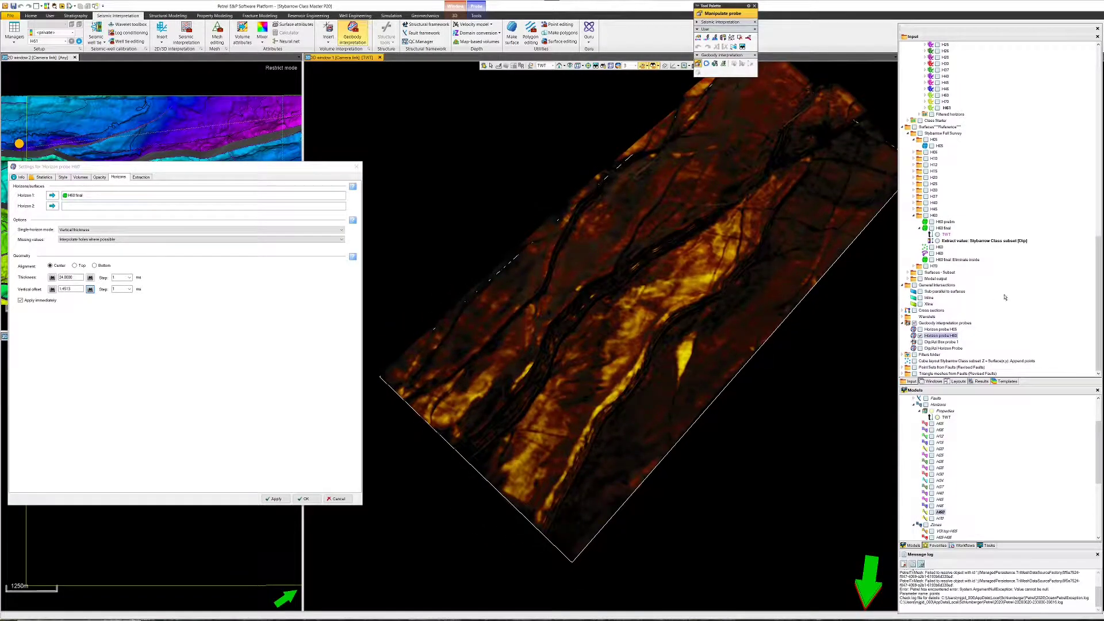
Step: Display the H60 final Eliminate inside surface over the probe with its solid fill hidden, leaving only contour lines
left_click(932, 260)
double_click(956, 260)
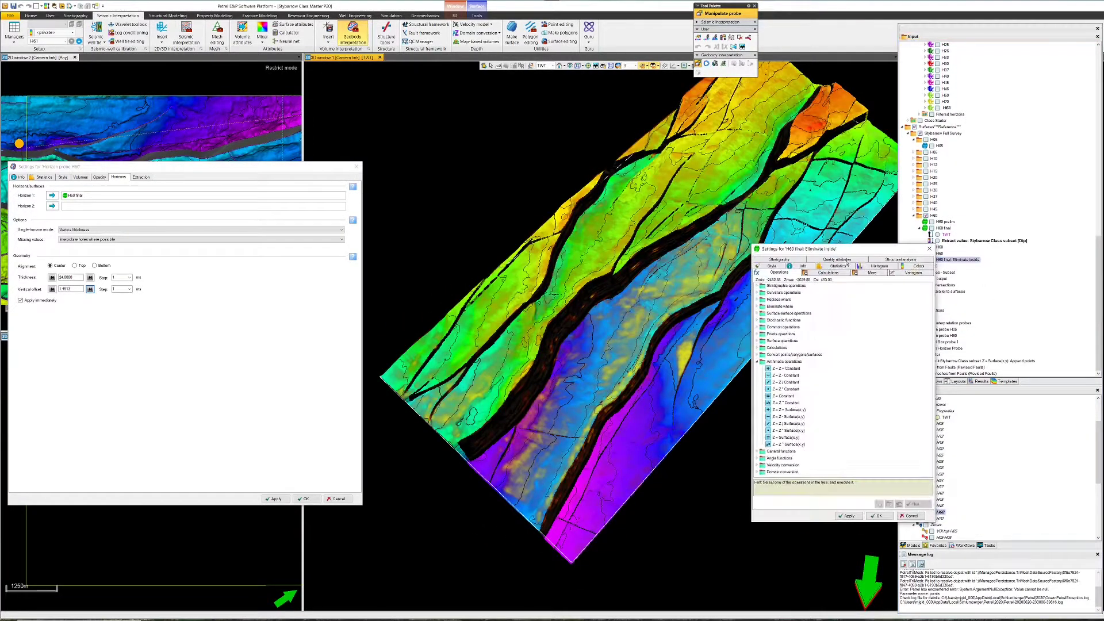
left_click(772, 272)
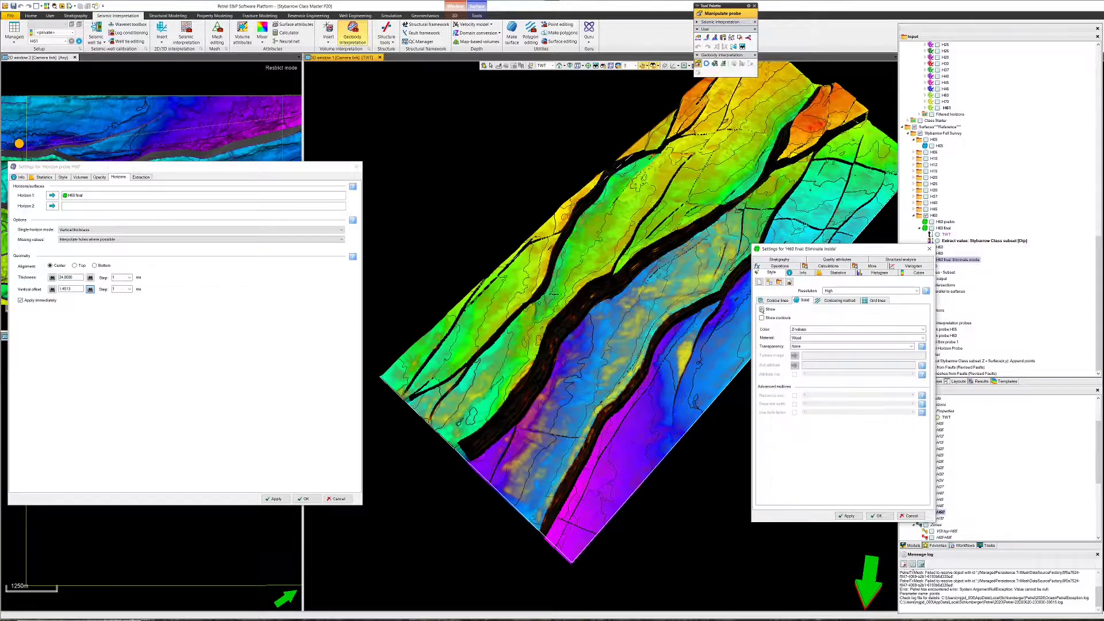
left_click(876, 516)
Step: Set the contour increment of the H60 final Eliminate inside surface to 10
double_click(955, 260)
left_click(923, 332)
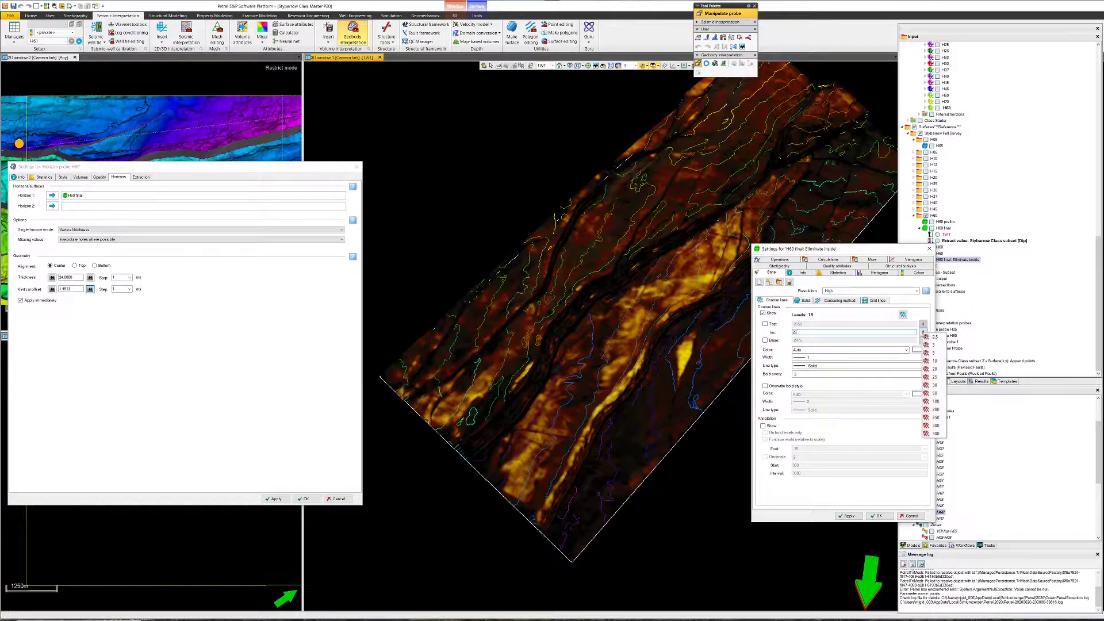
left_click(935, 361)
left_click(877, 516)
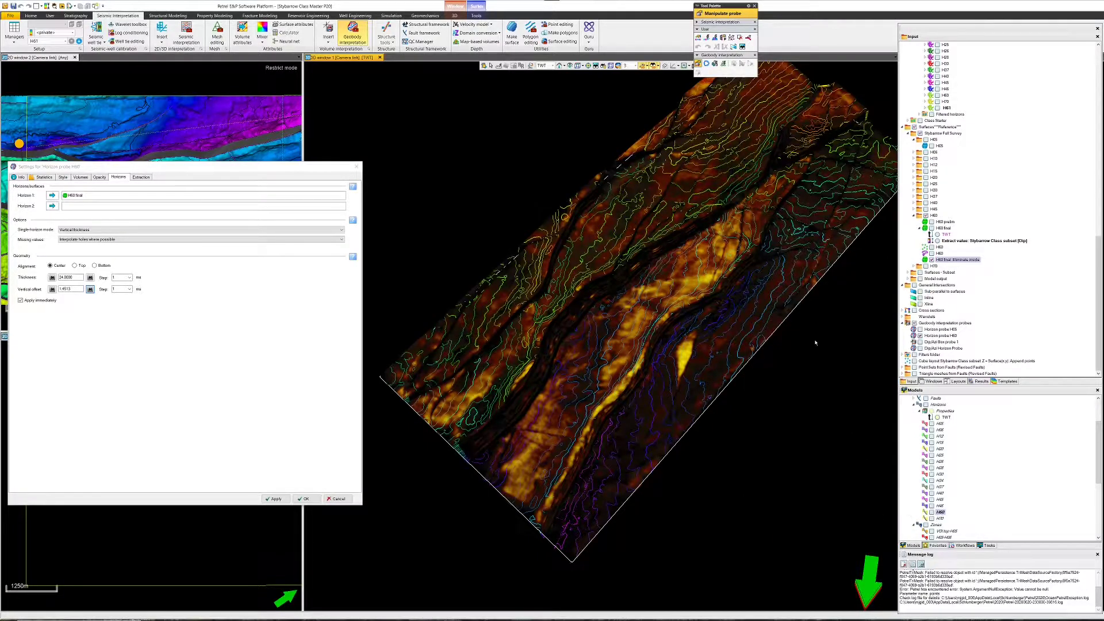
Step: Display the H60 fault polygons over the probe and contours, and examine the bright amplitudes against the faults up close
left_click(933, 254)
scroll(850, 270, "up", 3)
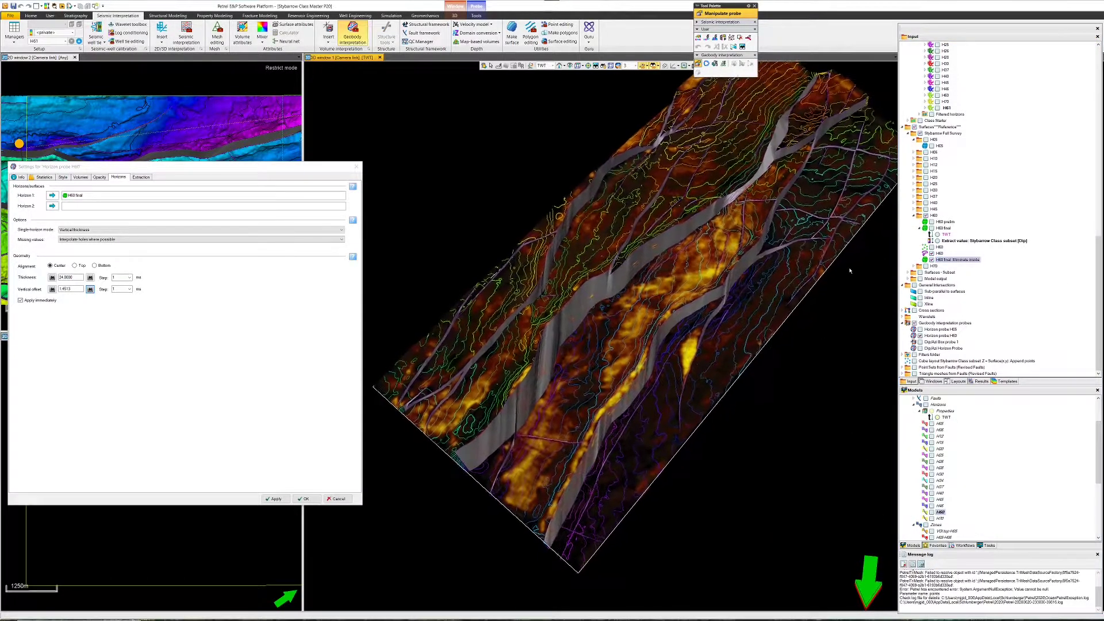
scroll(850, 270, "up", 5)
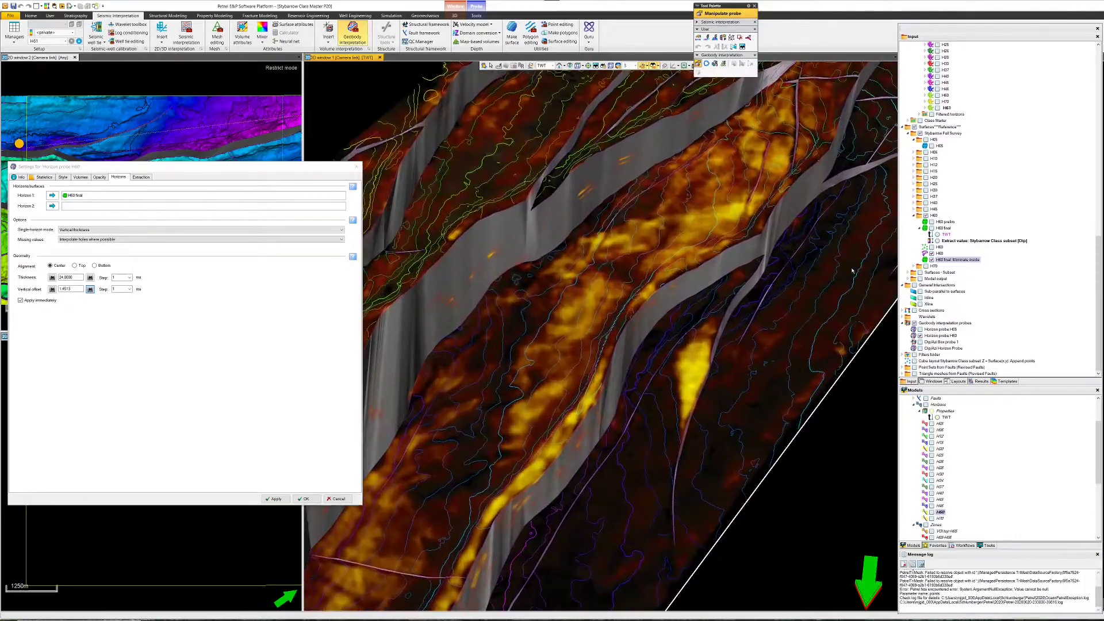
scroll(852, 270, "down", 10)
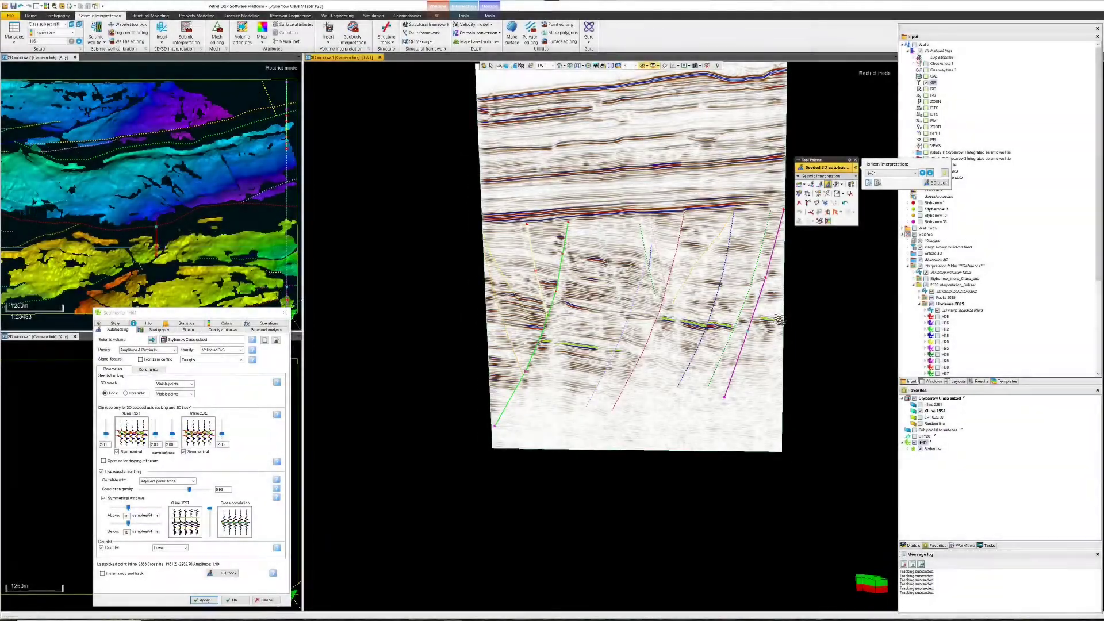
Step: Seed the H61 horizon with seeded 3D autotracking between the faults on successive crosslines
left_click(718, 325)
key("Page_Down")
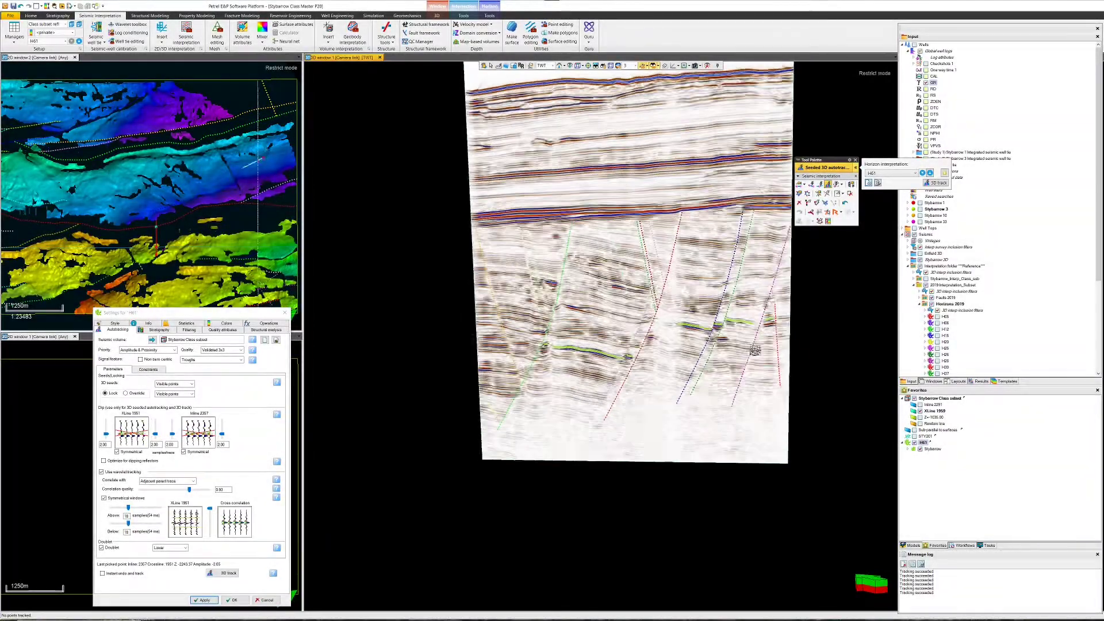
key("Page_Down")
left_click(703, 327)
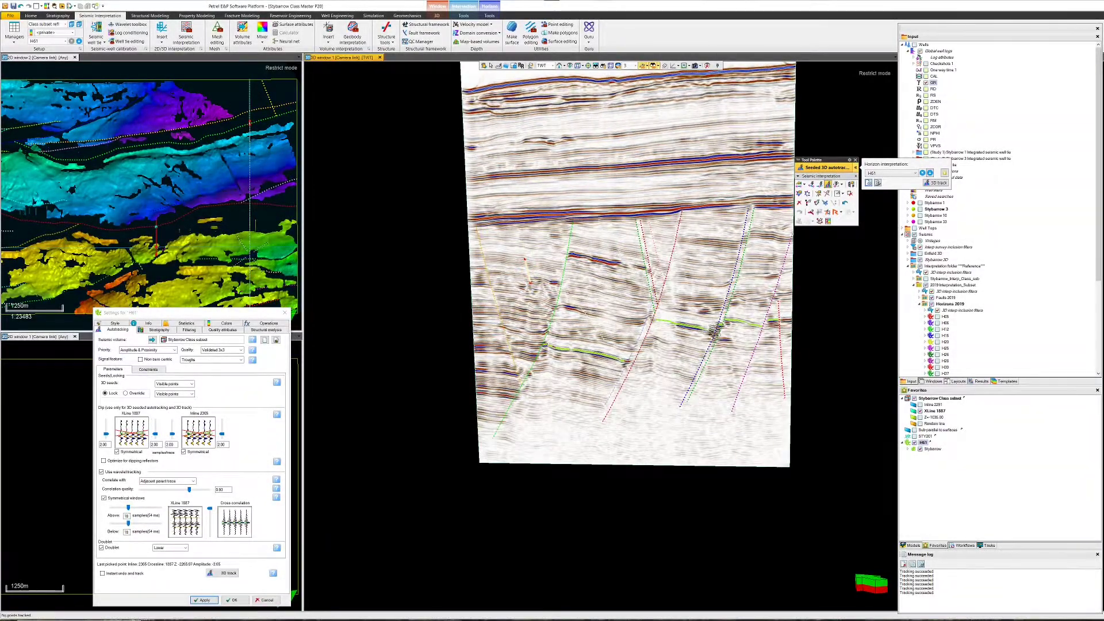
key("Page_Down")
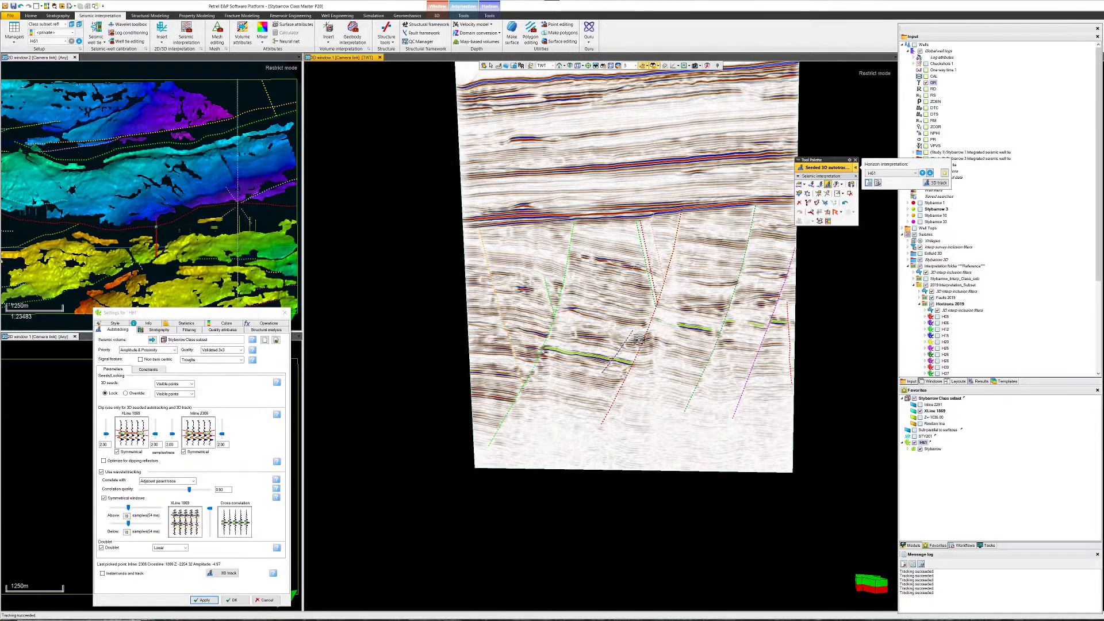
left_click(656, 319)
key("Page_Down")
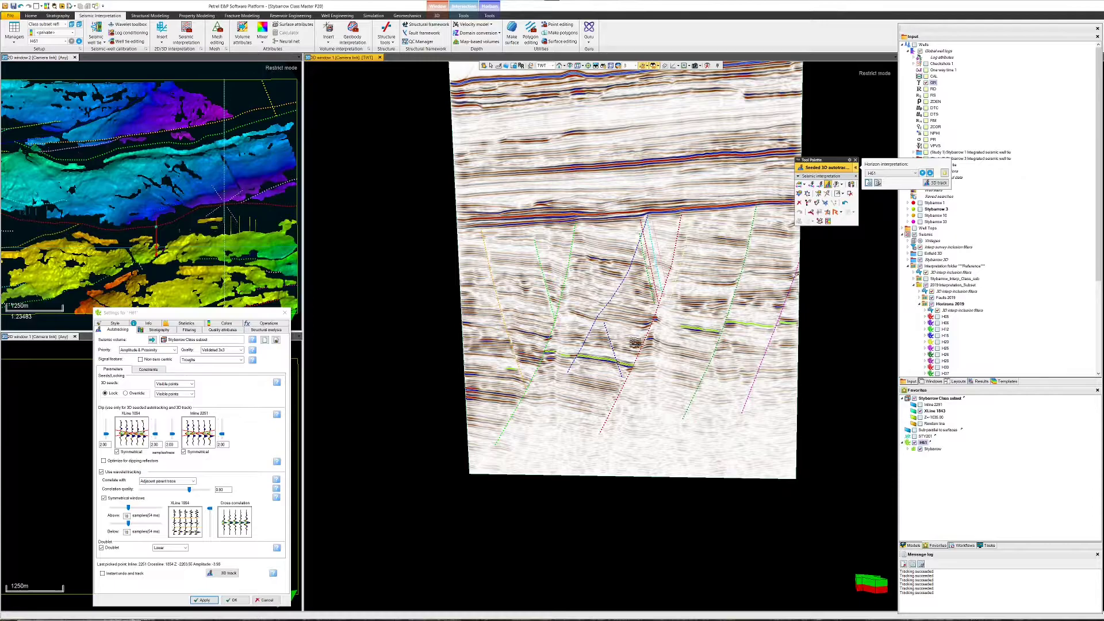
Step: Advance several crosslines further and add more H61 autotracking seeds in the untracked fault blocks
key("Page_Down")
key("Page_Down")
key("Page_Down")
key("Page_Down")
left_click(686, 329)
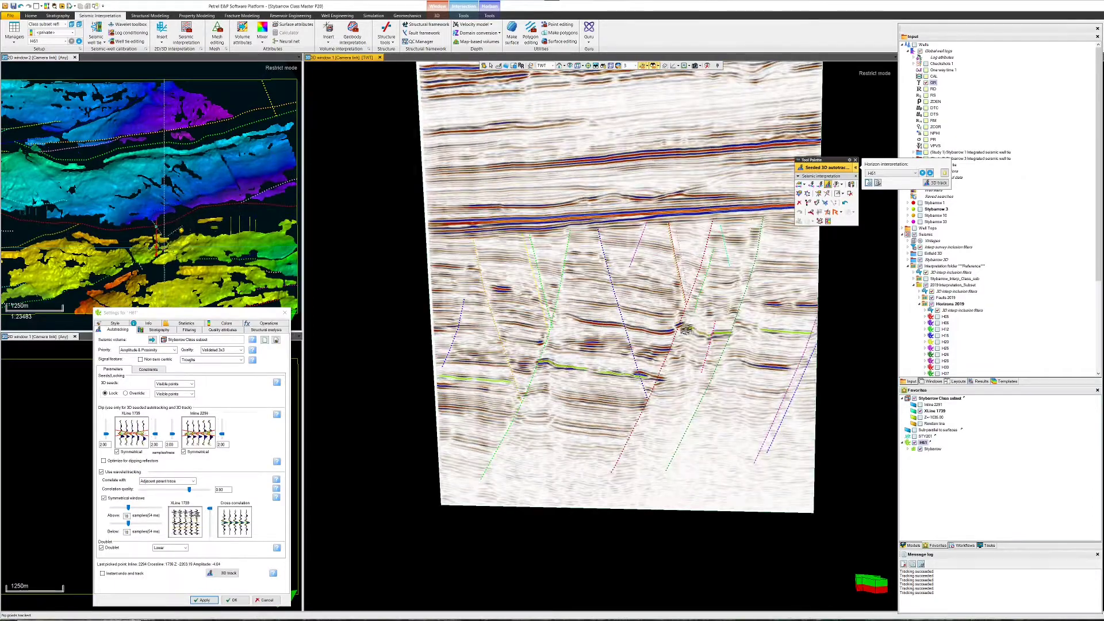
left_click(753, 373)
left_click(683, 329)
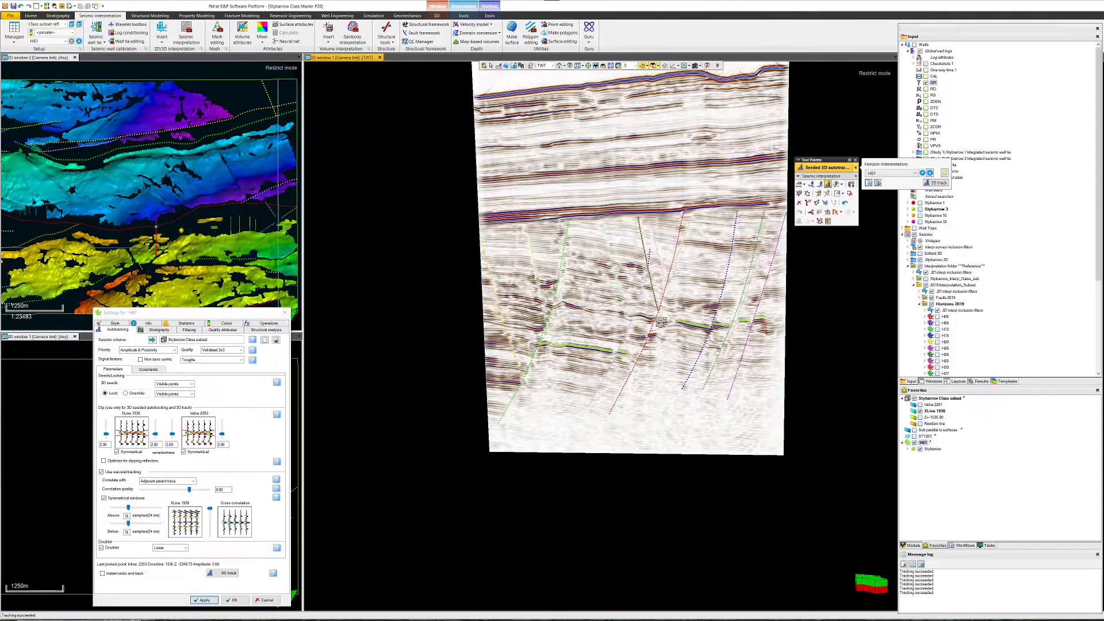
left_click(597, 365)
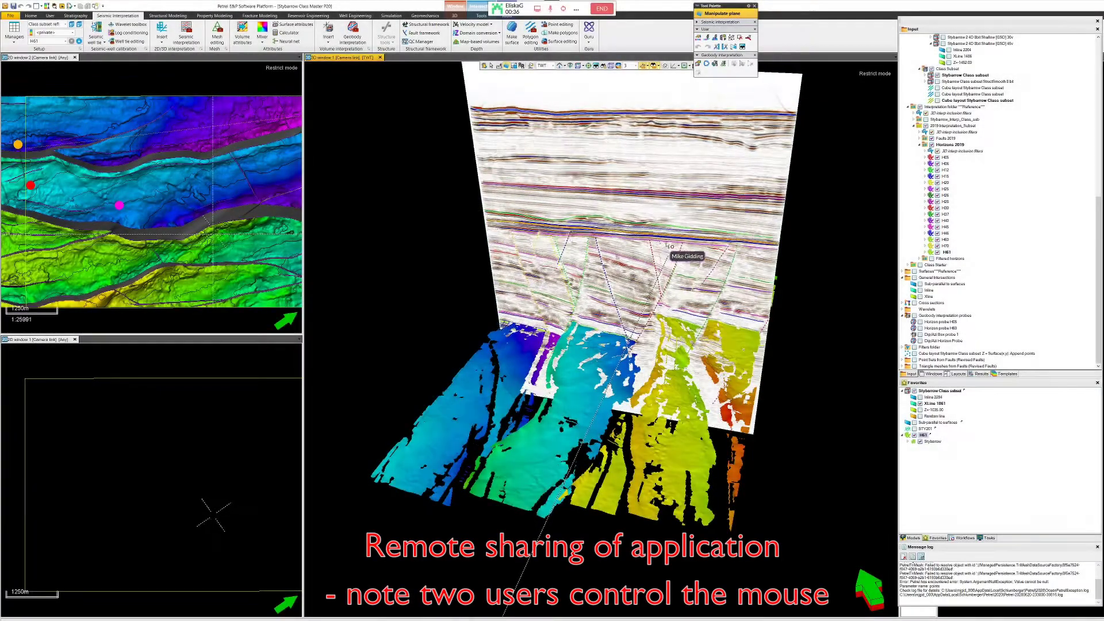
Step: Move the crossline section through the volume to inspect the faults against the tracked H61 horizon
left_click_drag(667, 245, 682, 215)
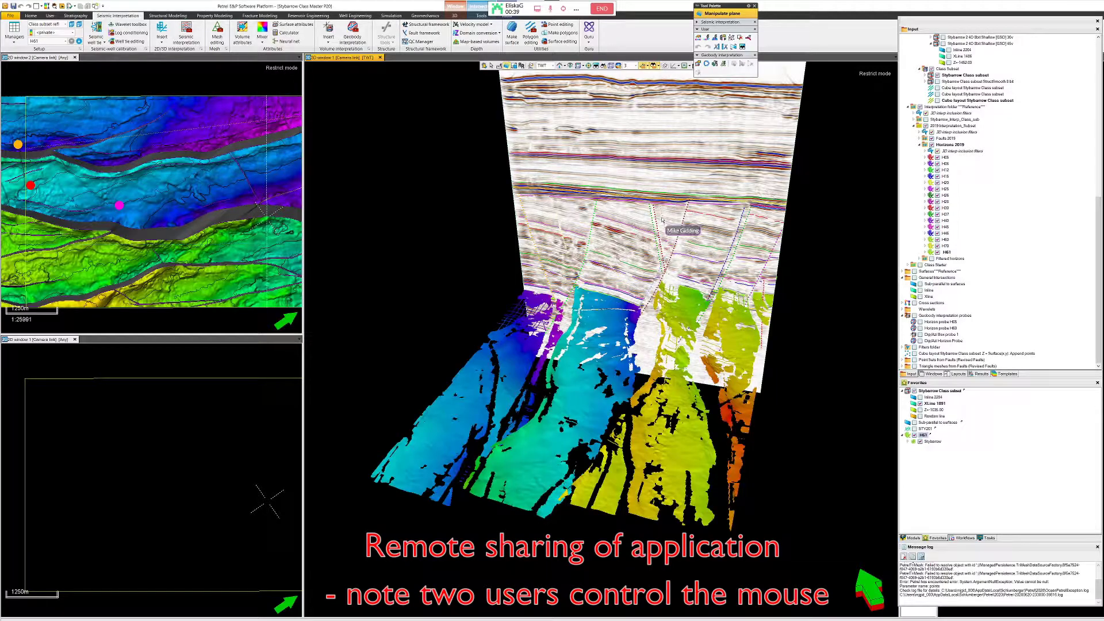